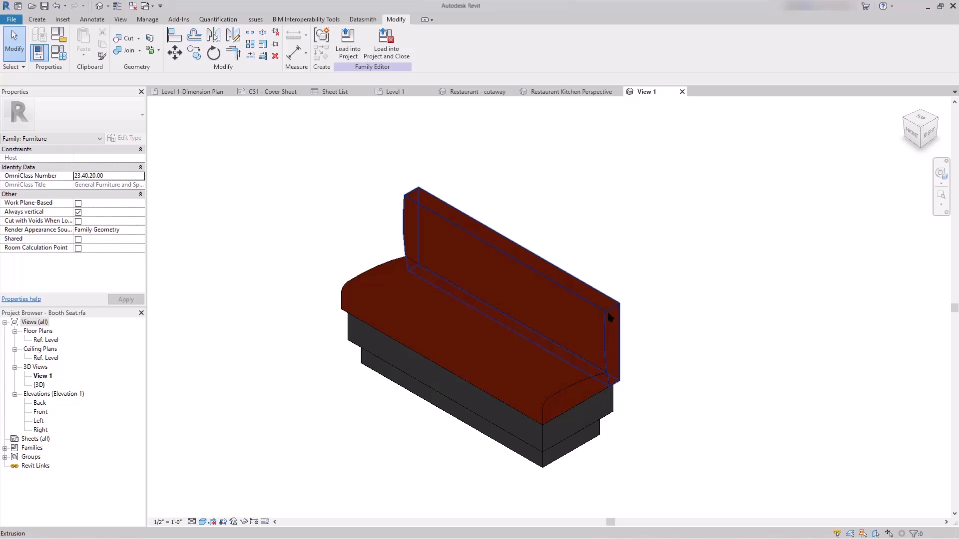
Step: Raise the top edge of the booth seat backrest's extrusion profile and finish the sketch edit
double_click(608, 311)
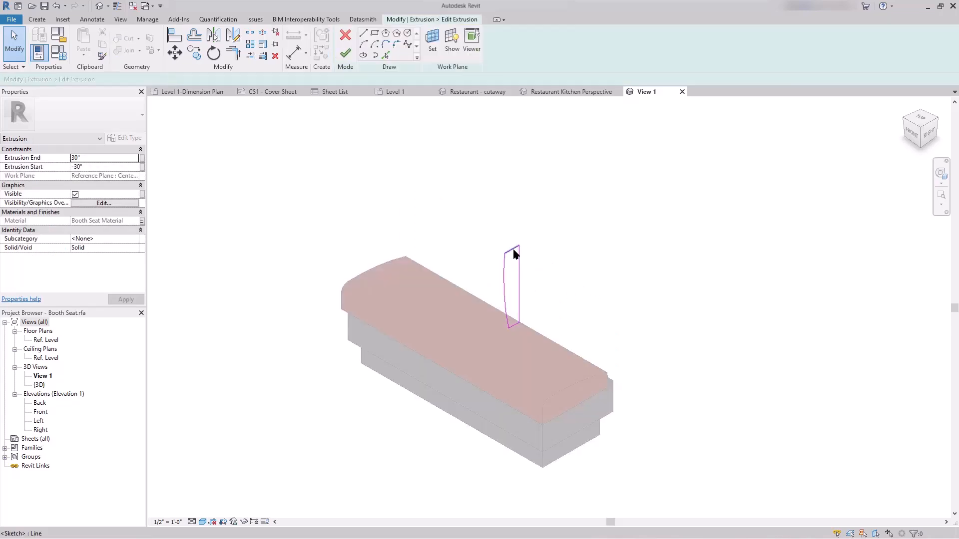
click(513, 248)
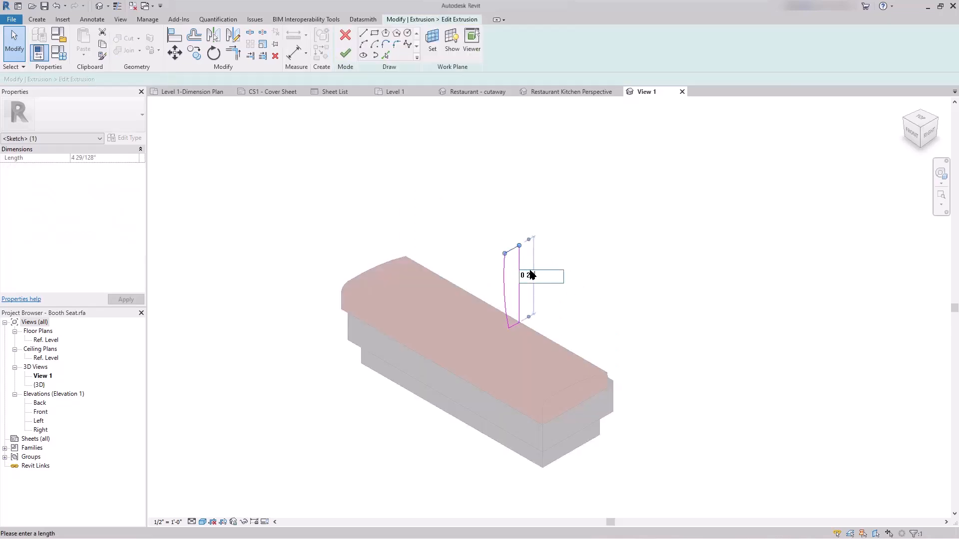
key(Return)
click(580, 217)
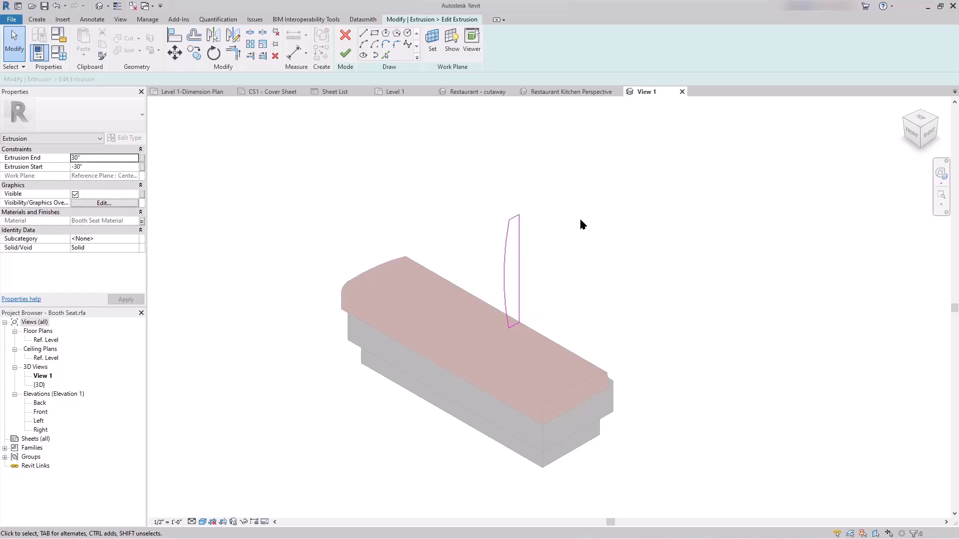
click(345, 54)
click(789, 259)
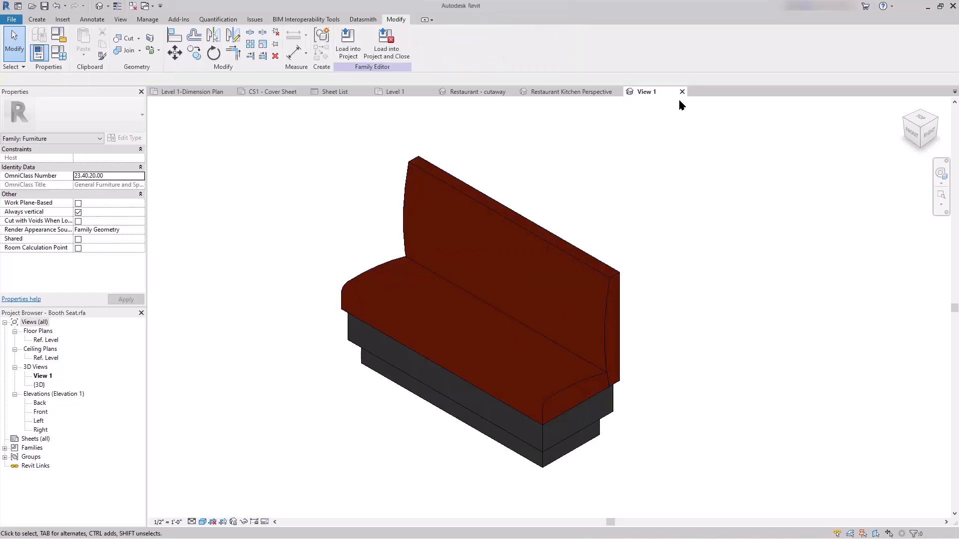
Step: Load the edited Booth Seat family into the restaurant project, overwriting the existing version
click(358, 50)
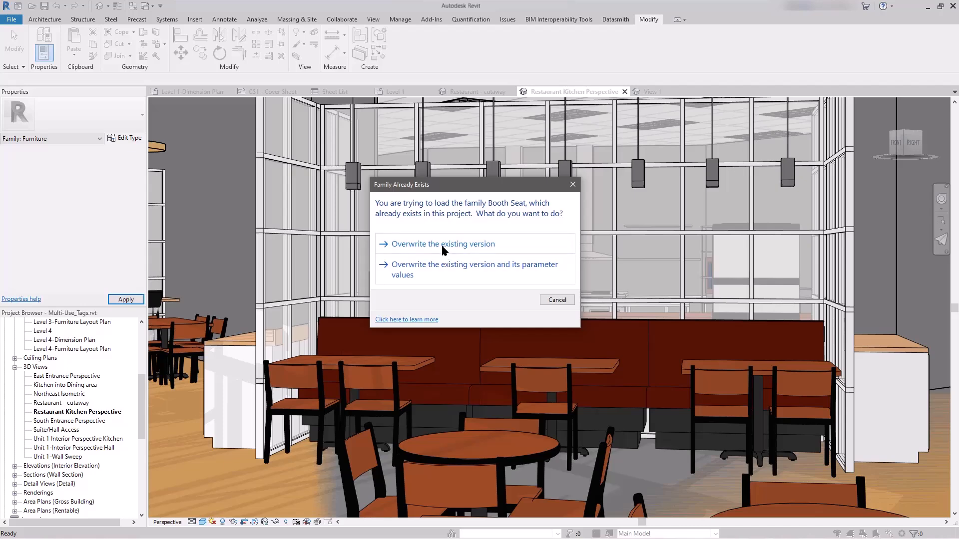
click(442, 244)
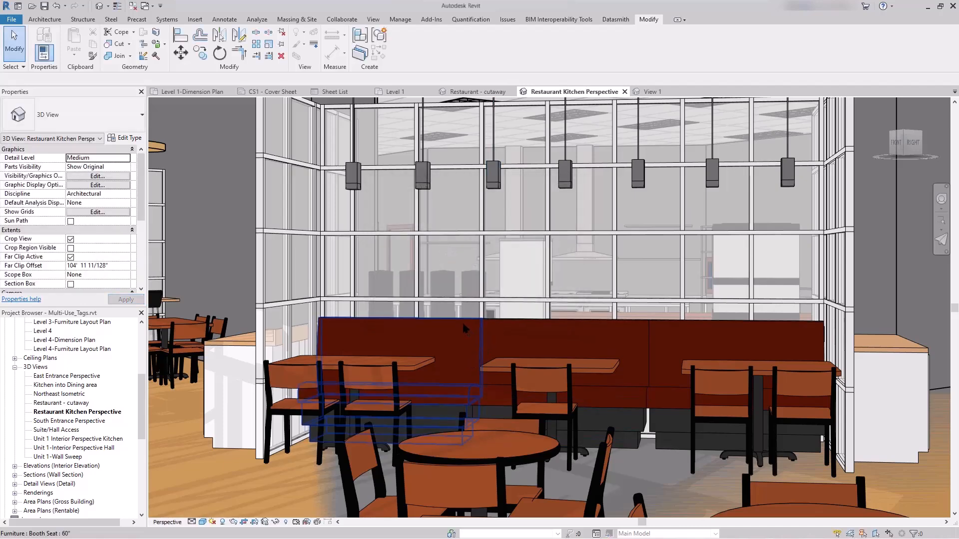
scroll(462, 320, down, 1)
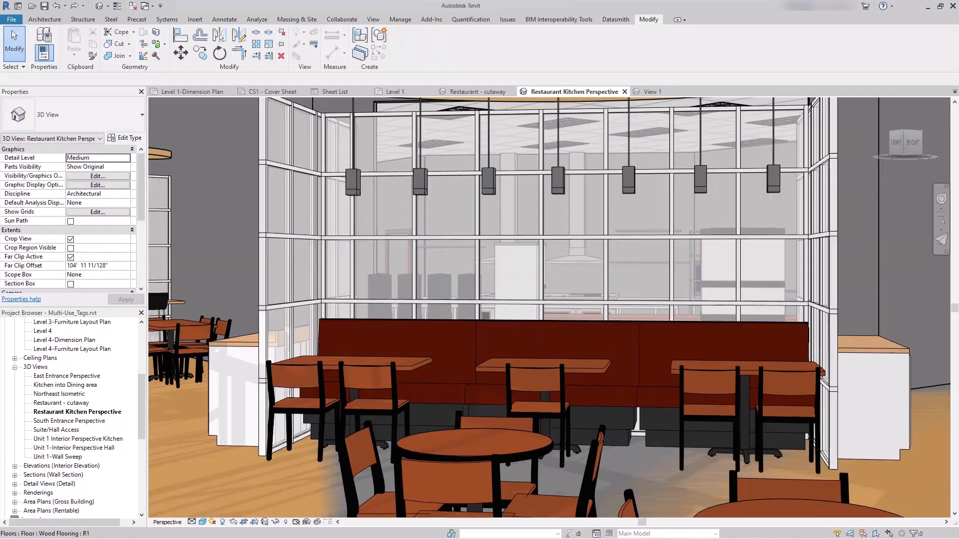
Step: Duplicate the type of the leftmost booth seat as 80" and set its height H to 6' 8"
click(445, 323)
click(126, 138)
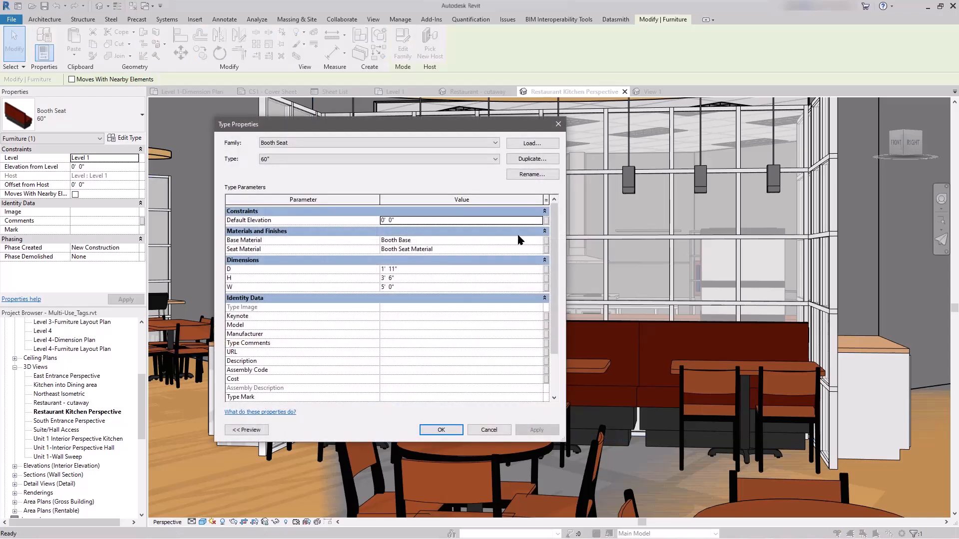
click(540, 160)
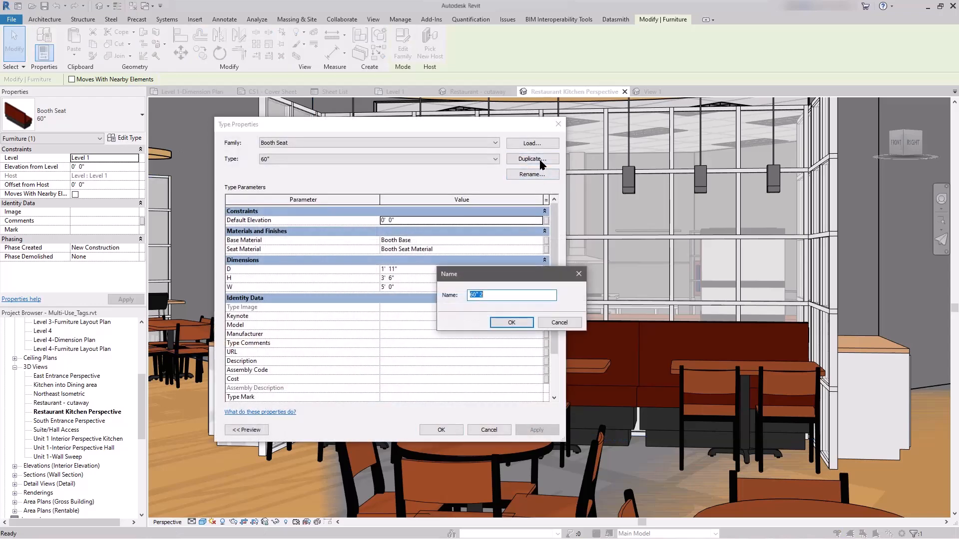
key(Return)
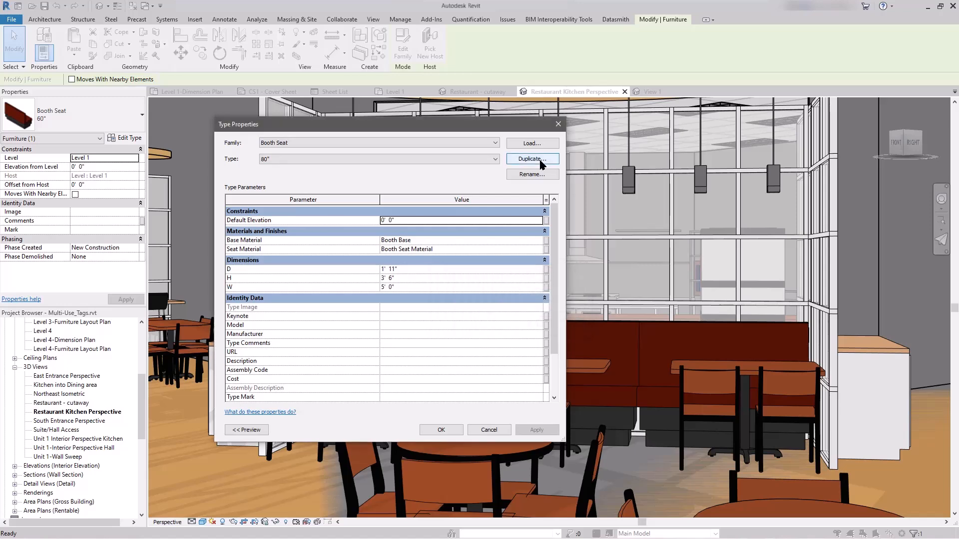
click(442, 277)
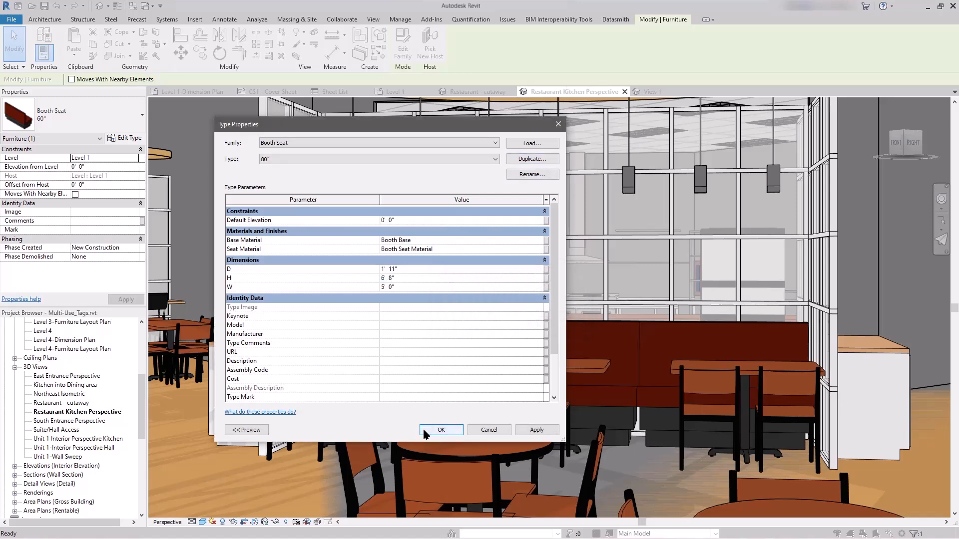
click(440, 430)
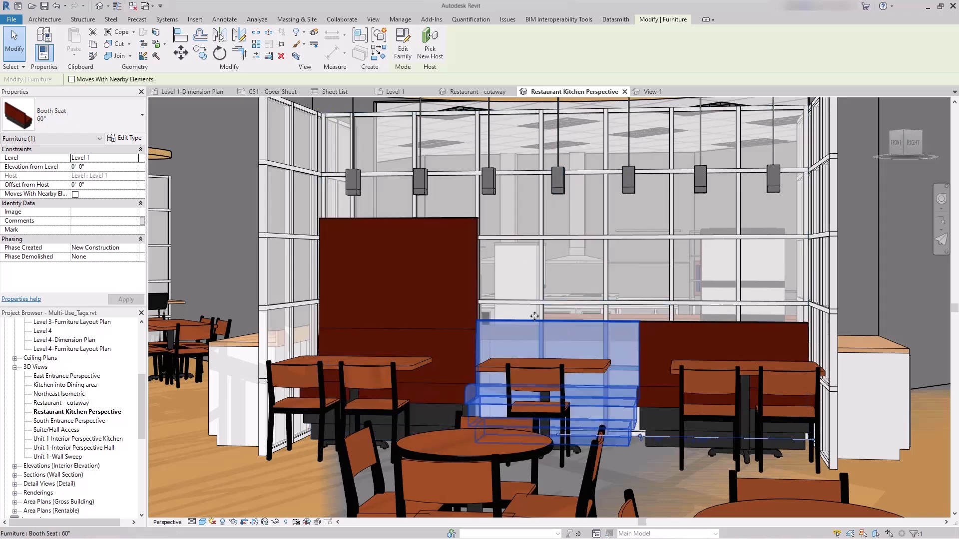
Step: Change the rightmost booth seat in the row to the Booth Seat 80" type
click(700, 181)
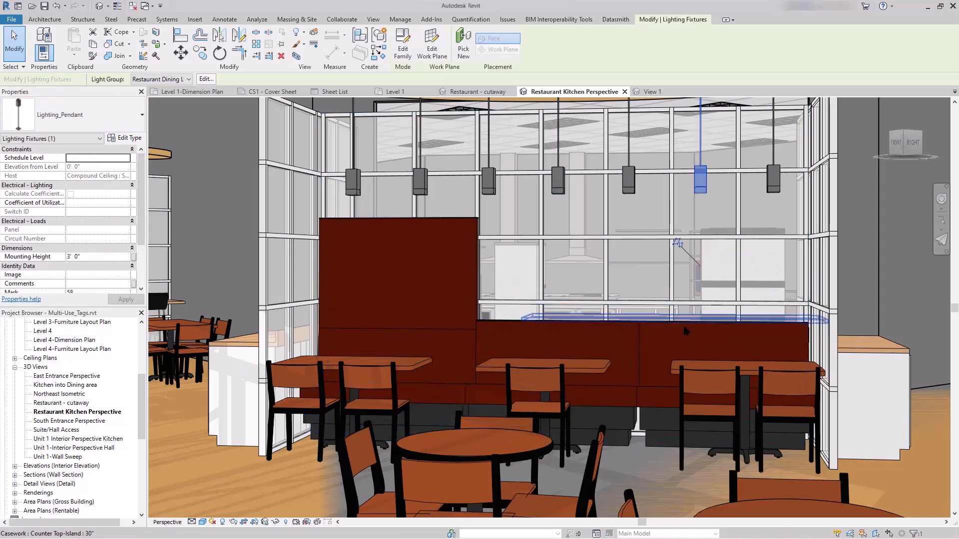
click(683, 326)
click(646, 361)
click(108, 117)
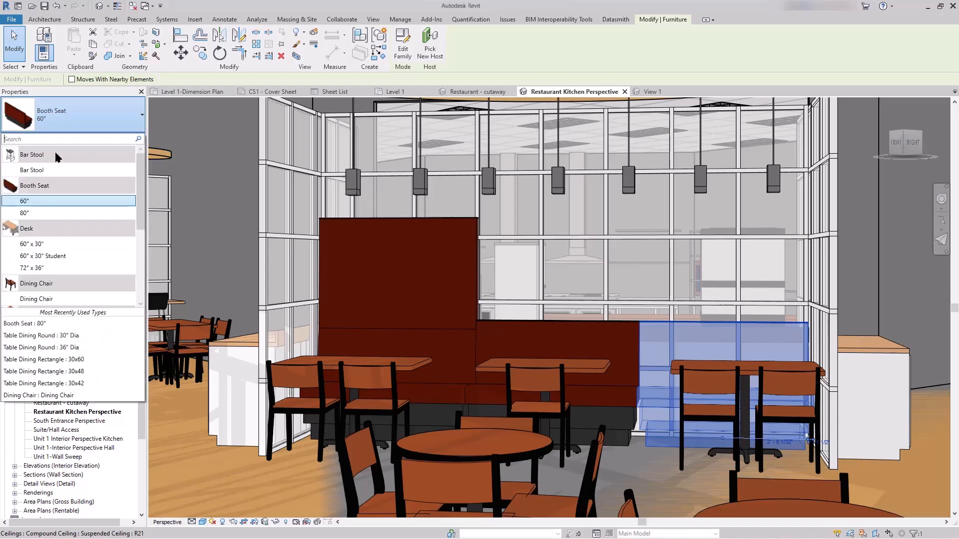
click(44, 214)
key(Escape)
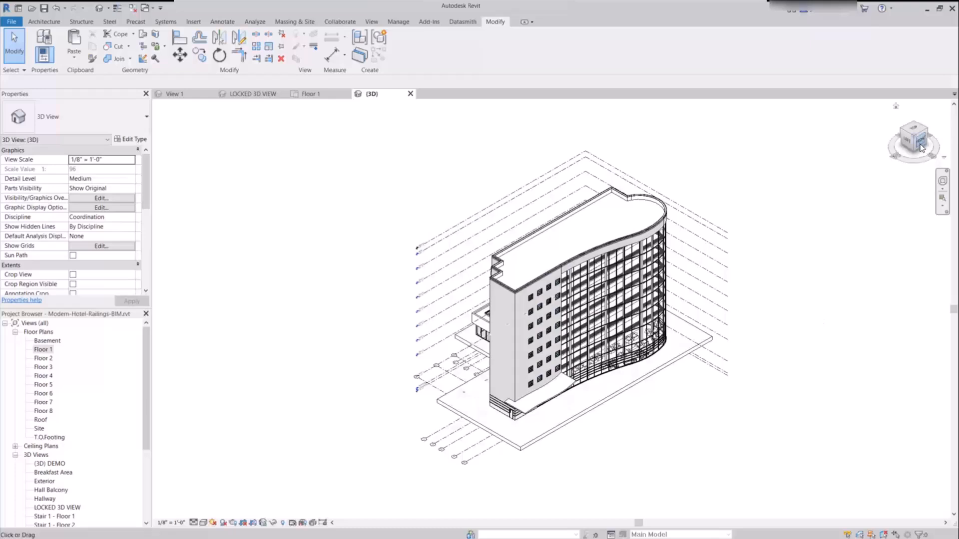
Step: Examine the hotel building from below in 3D and its Floor 1 plan around Stair 1
click(922, 147)
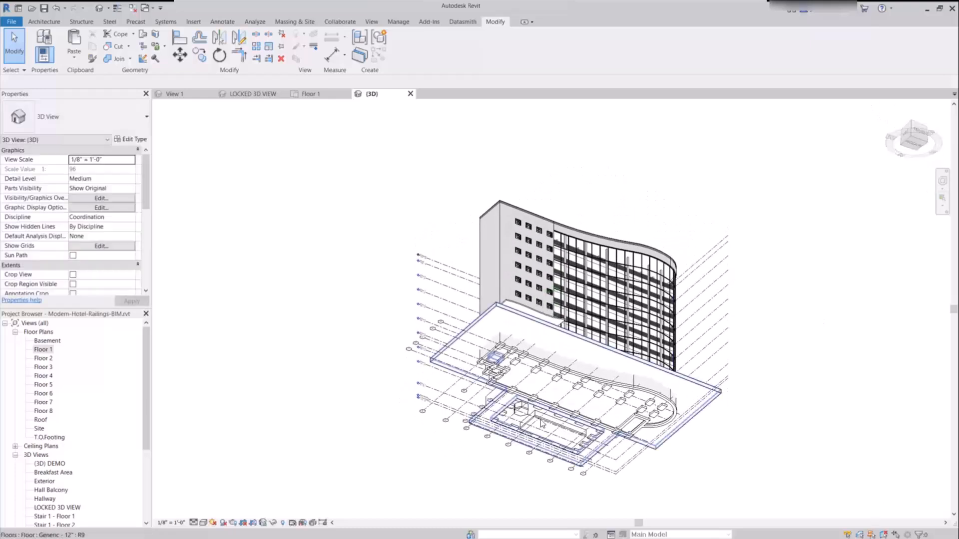
scroll(503, 337, up, 5)
scroll(504, 337, up, 2)
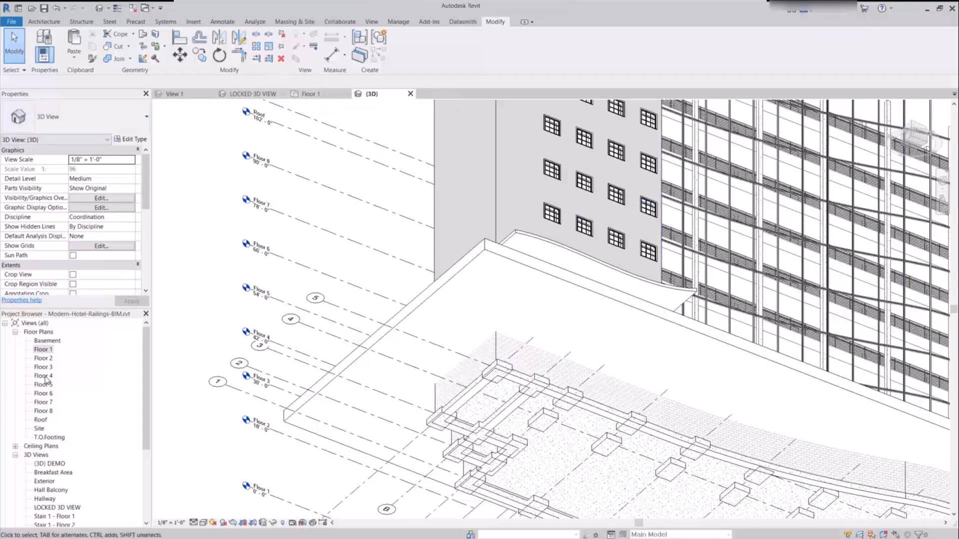
double_click(47, 350)
scroll(309, 355, up, 4)
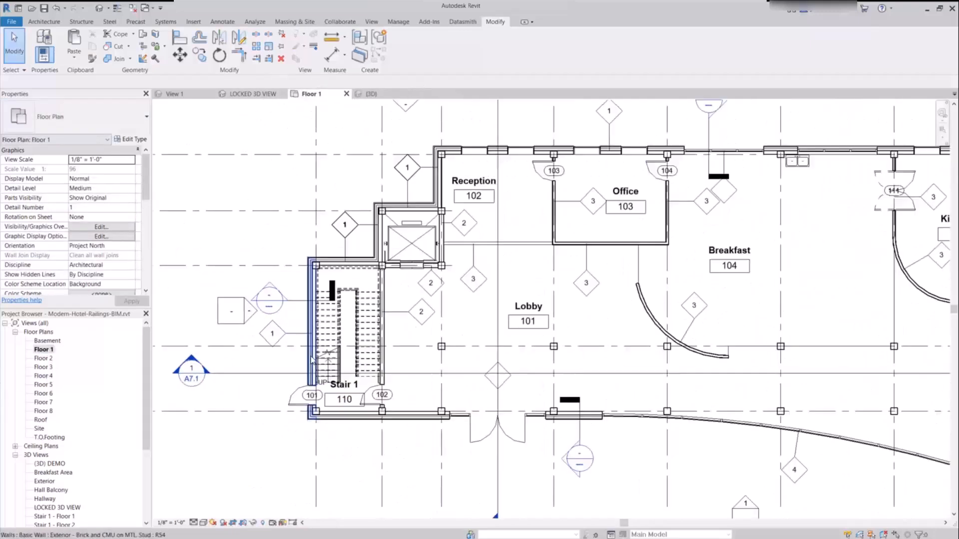
click(350, 460)
click(131, 139)
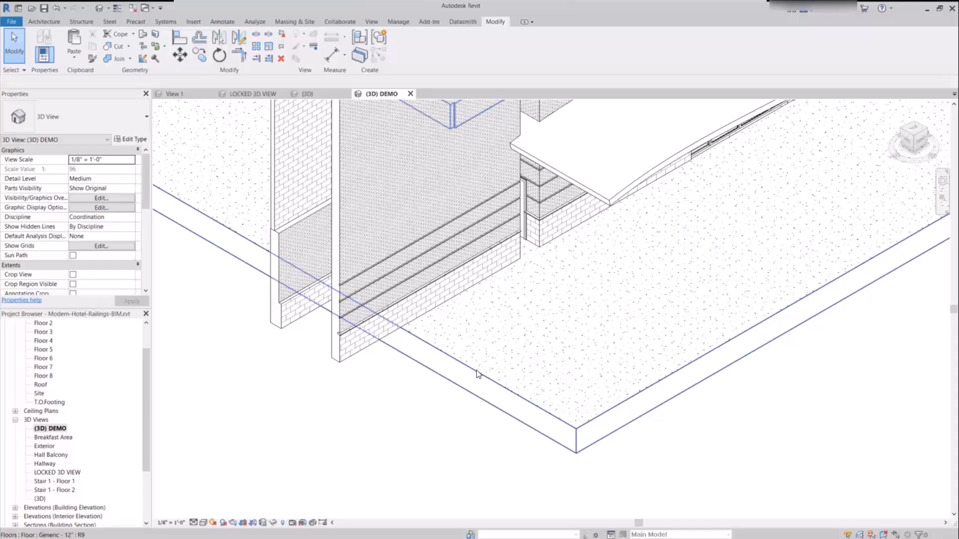
Step: Examine each layer in the structure of the Generic - 12" ground slab, from the concrete down to the earth
click(479, 375)
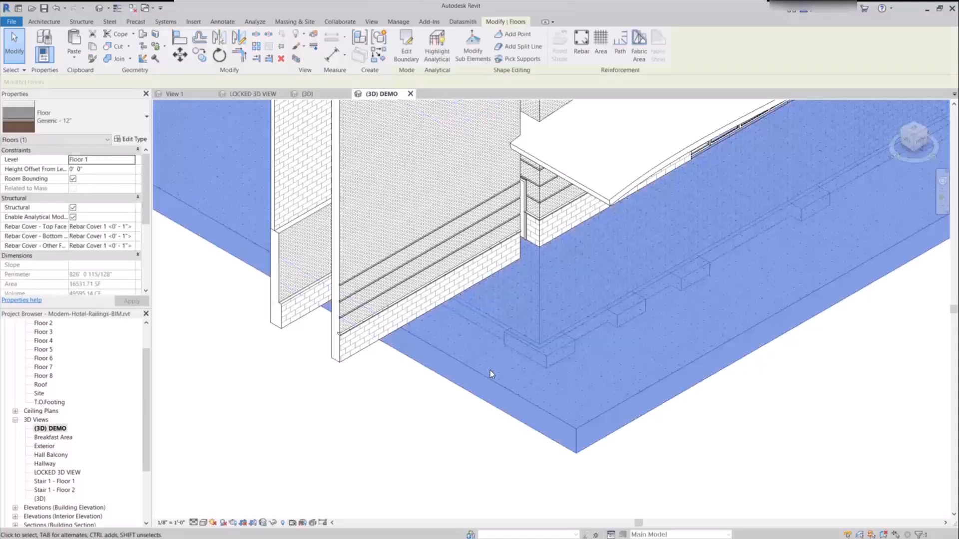
click(131, 139)
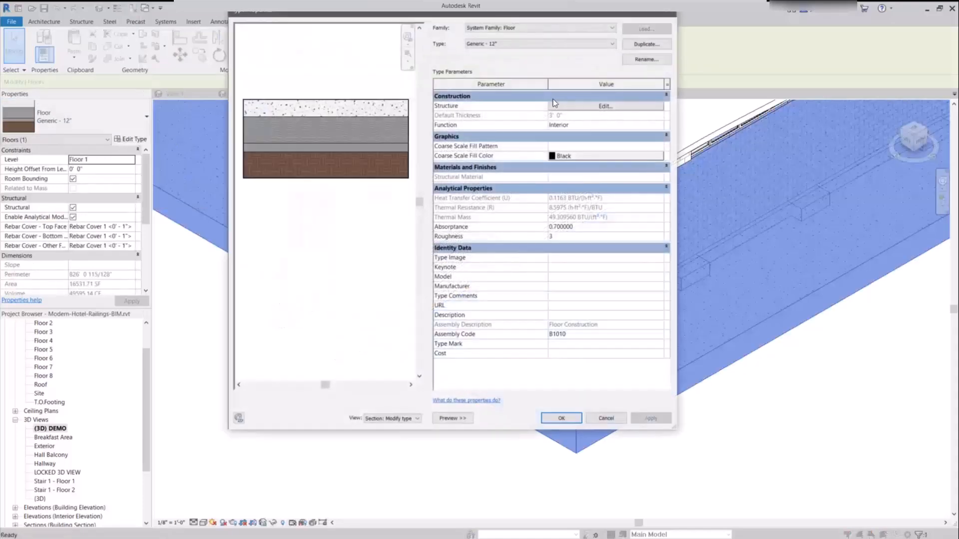
click(563, 107)
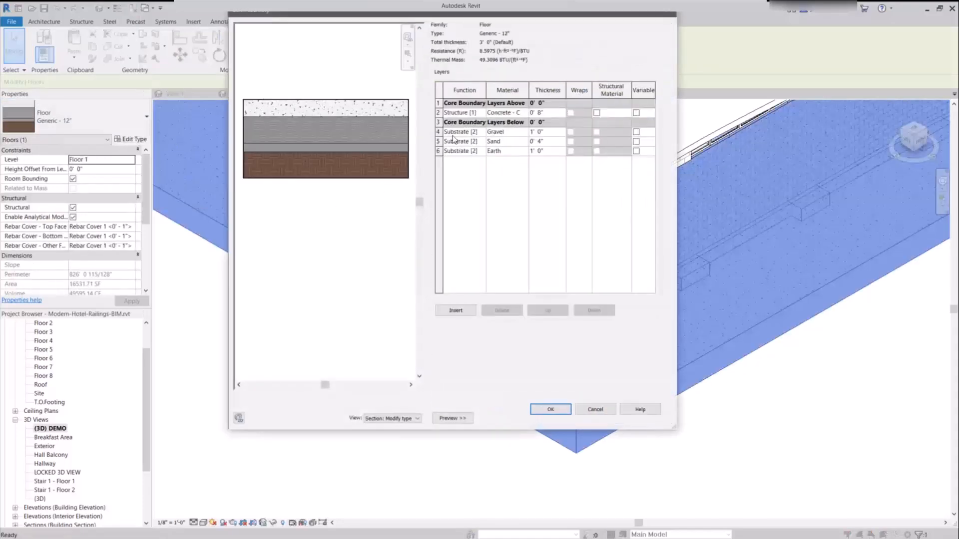
click(440, 113)
click(439, 131)
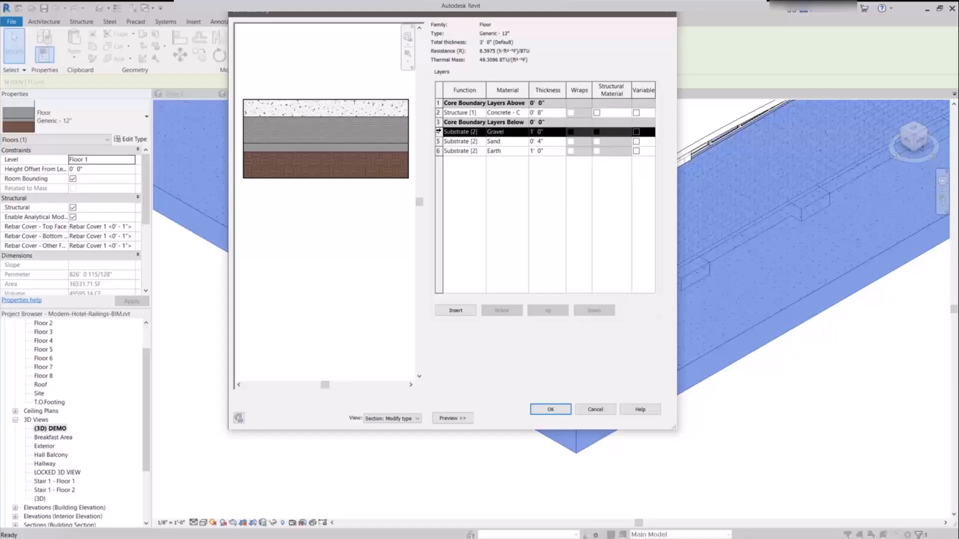
click(439, 141)
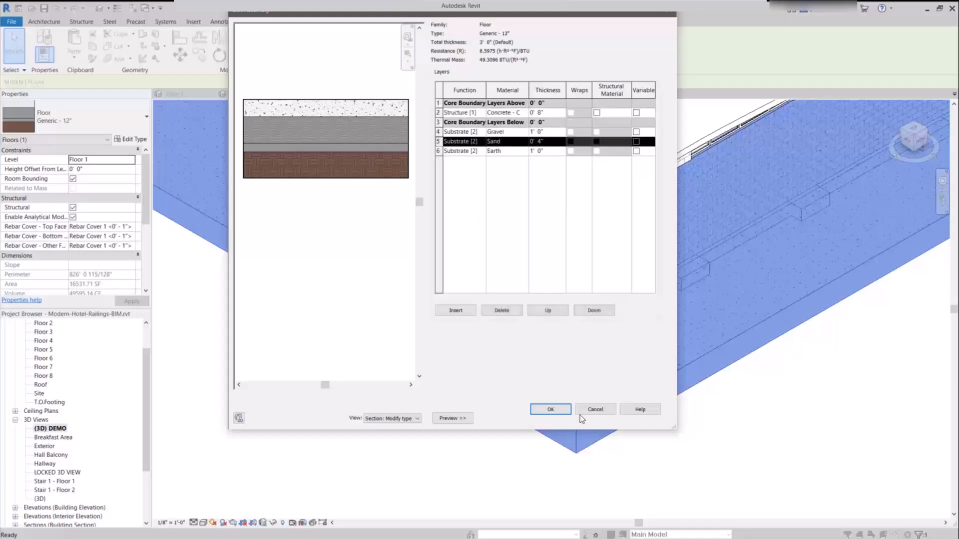
click(439, 150)
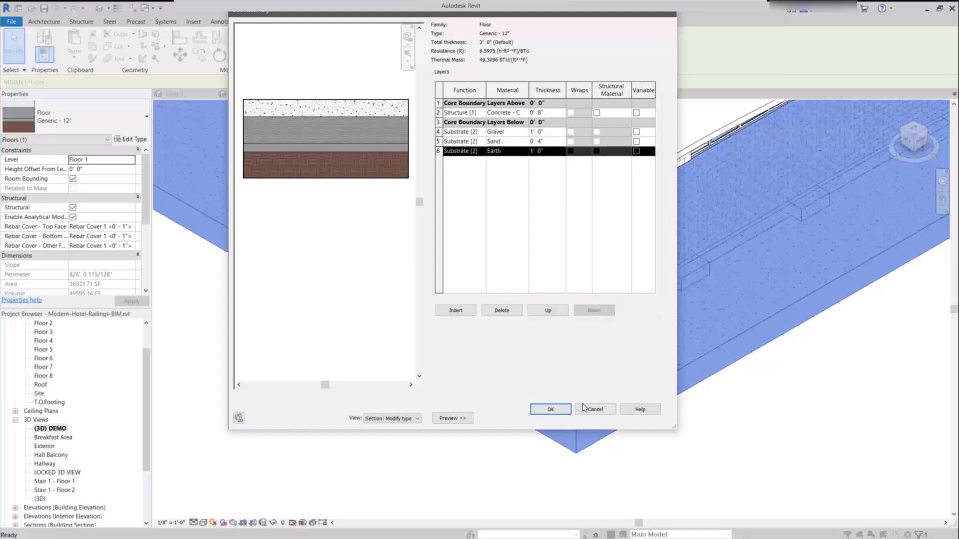
click(556, 409)
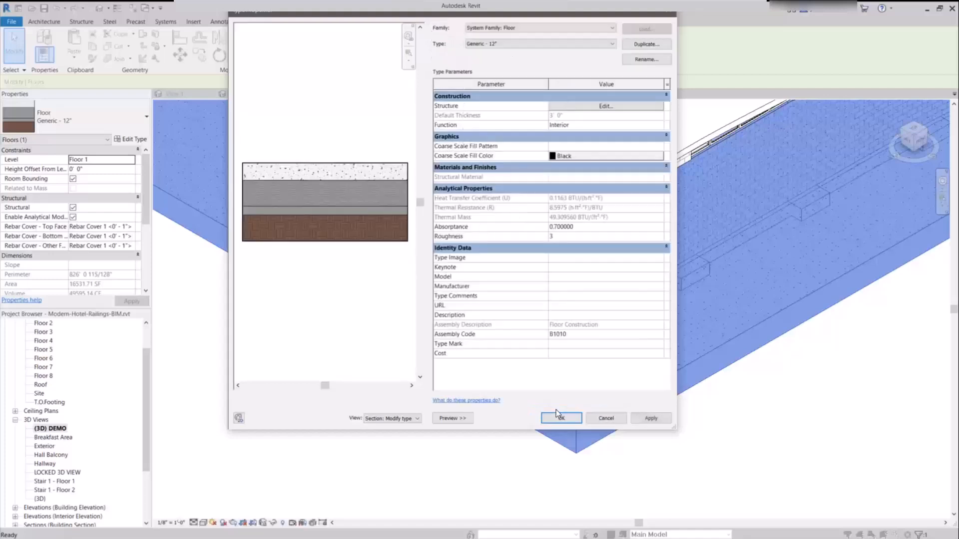
click(559, 417)
click(400, 445)
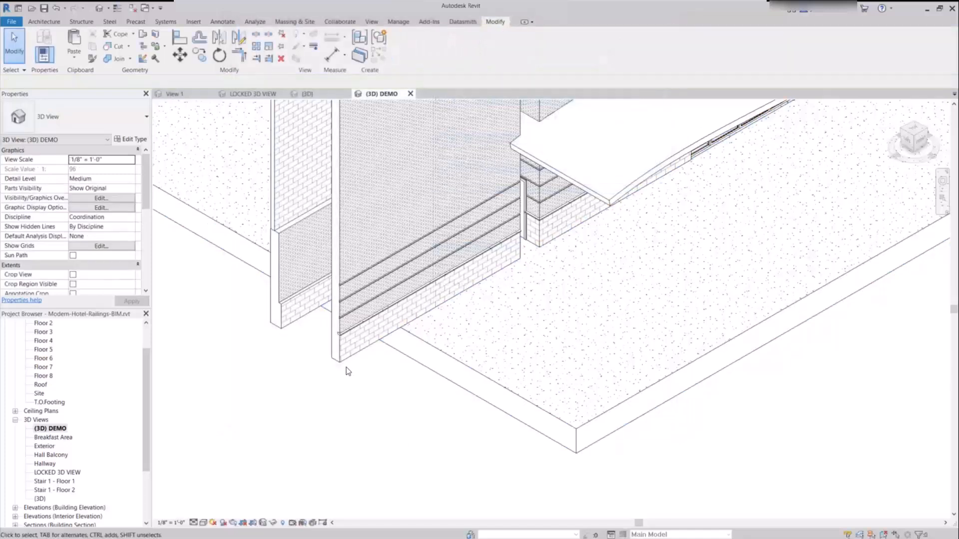
Step: Examine the layers of the Exterior - Brick and CMU on MTL. Stud wall, from the interior gypsum out to the brick
click(344, 364)
click(122, 137)
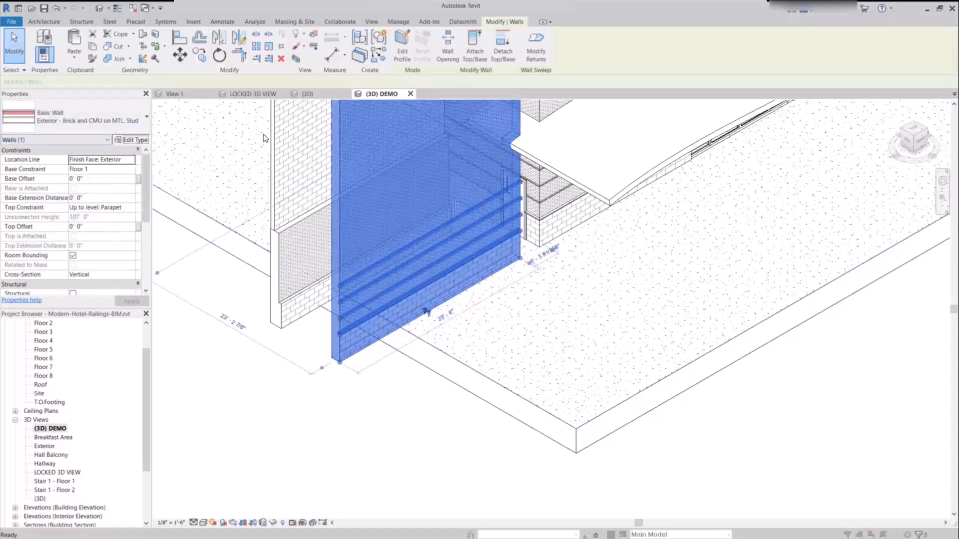
click(590, 111)
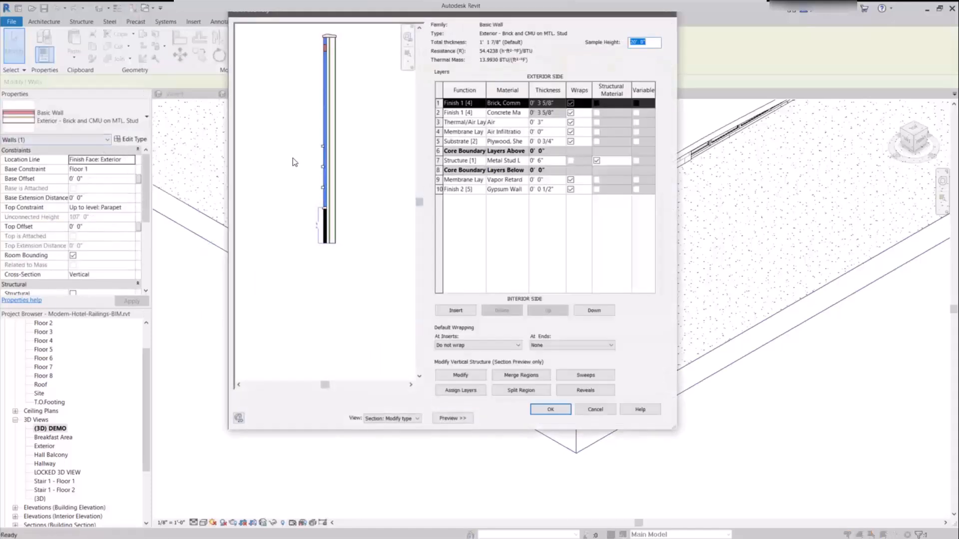
scroll(299, 163, up, 3)
click(439, 189)
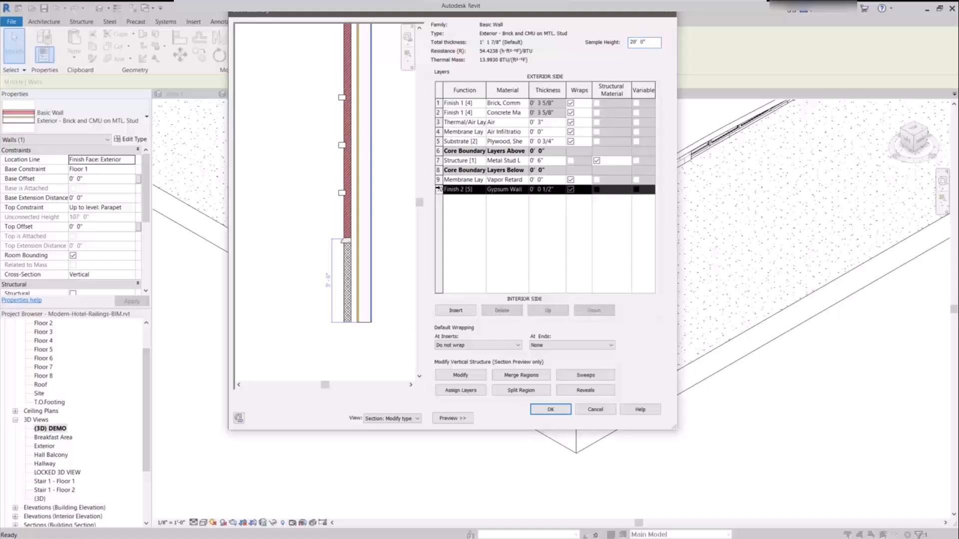
click(439, 180)
click(439, 161)
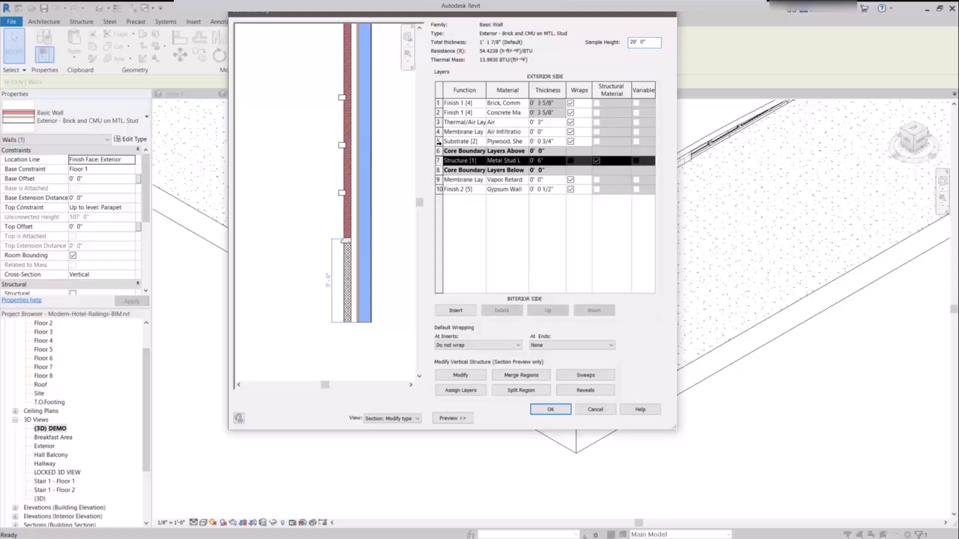
click(438, 132)
click(438, 124)
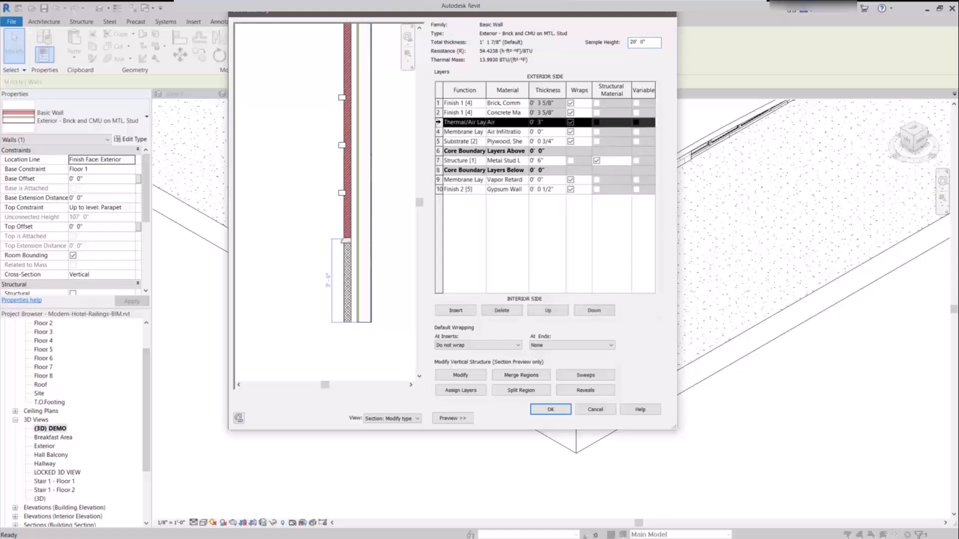
click(438, 114)
click(438, 105)
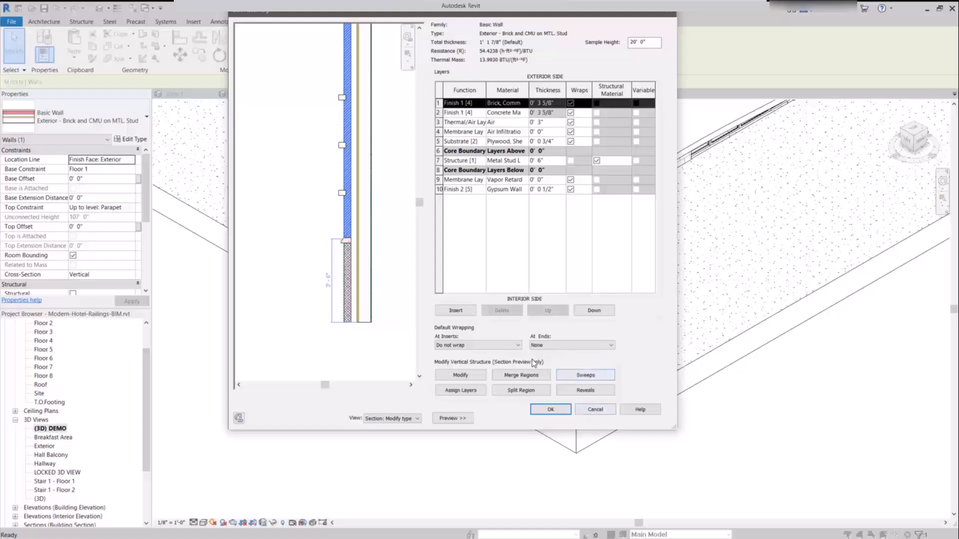
click(550, 410)
click(558, 412)
click(378, 419)
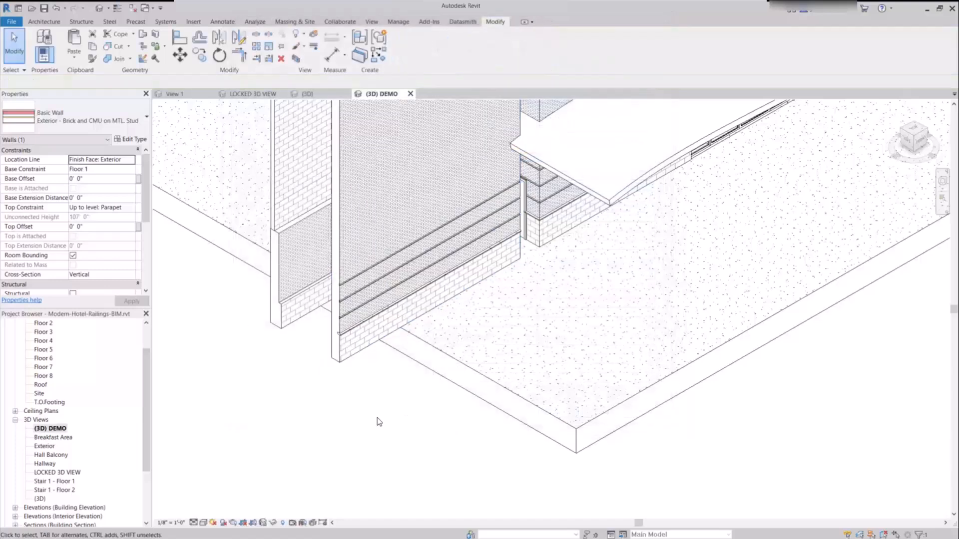
Step: Examine the Exterior - Brick Over CMU w Metal Stud stacked wall's brick and CMU segments, then its appearance in LOCKED 3D VIEW
click(298, 298)
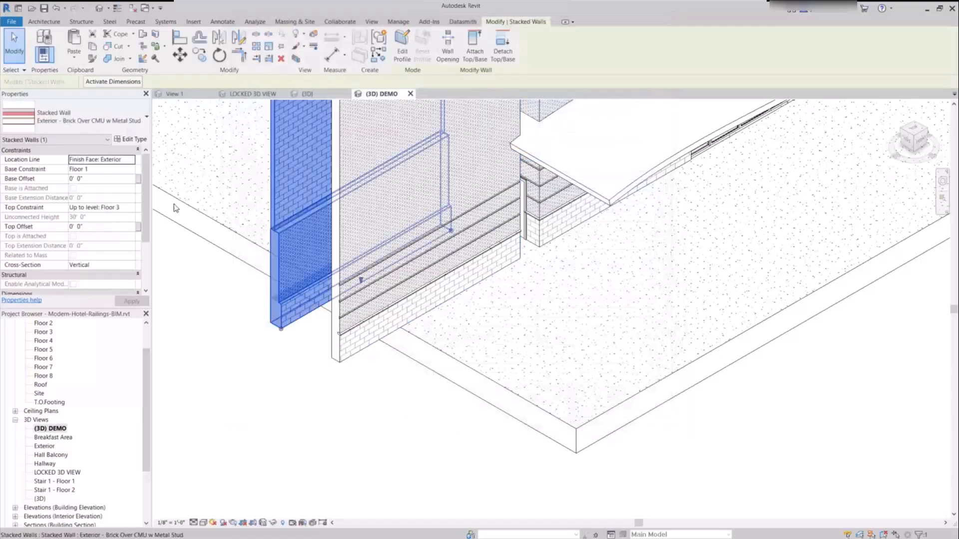
click(130, 140)
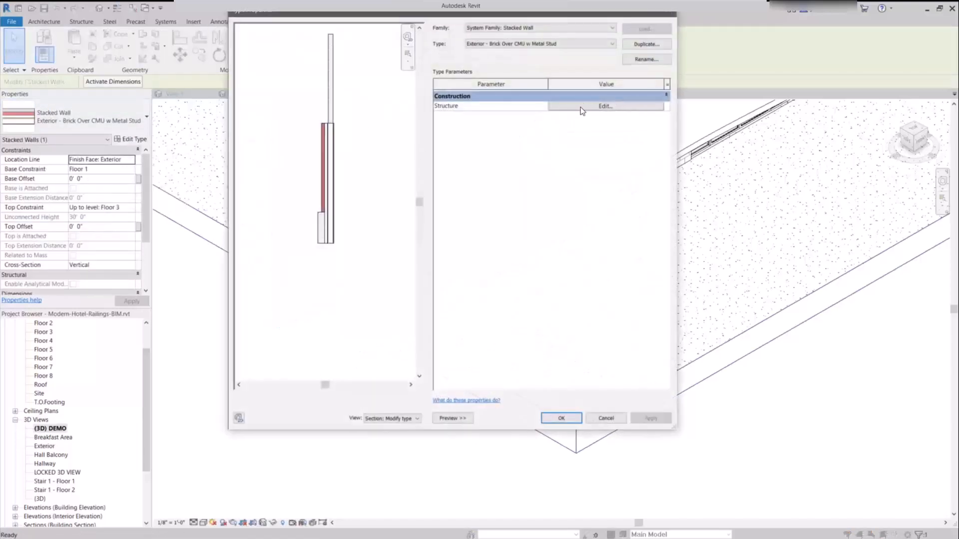
click(580, 106)
click(439, 108)
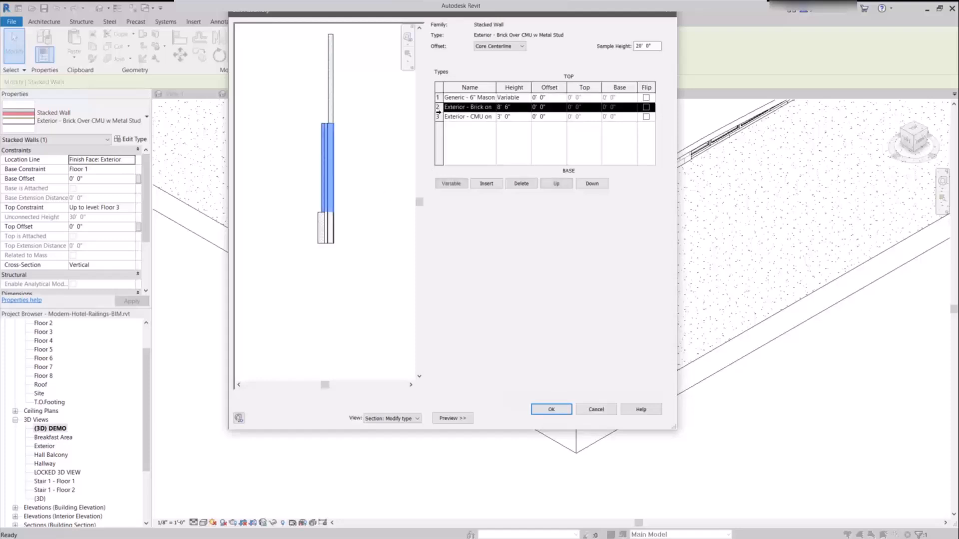
click(438, 117)
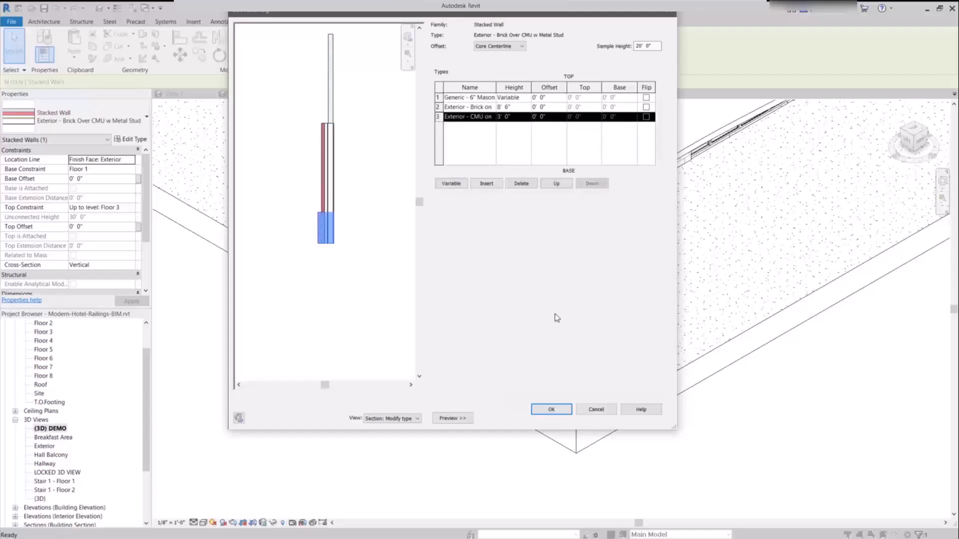
click(551, 410)
click(555, 416)
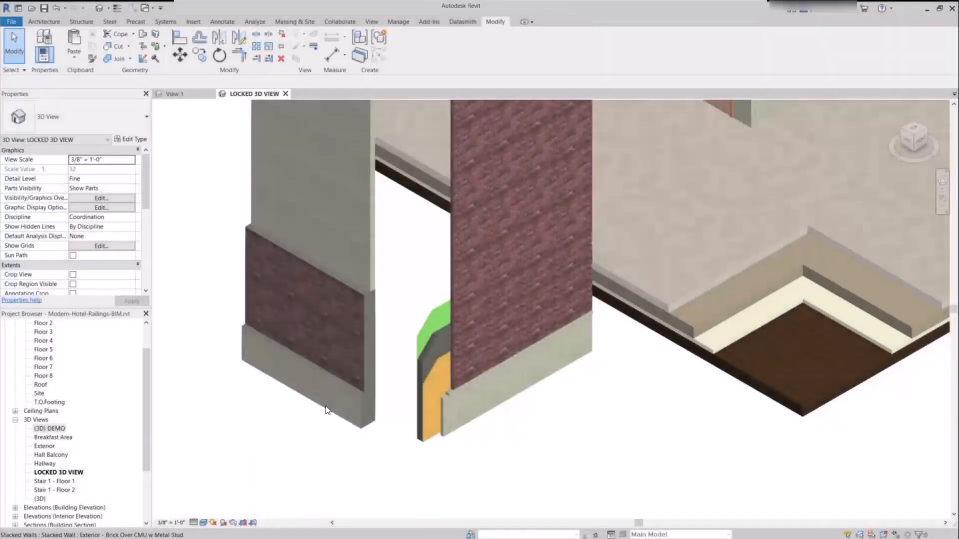
click(349, 425)
key(Escape)
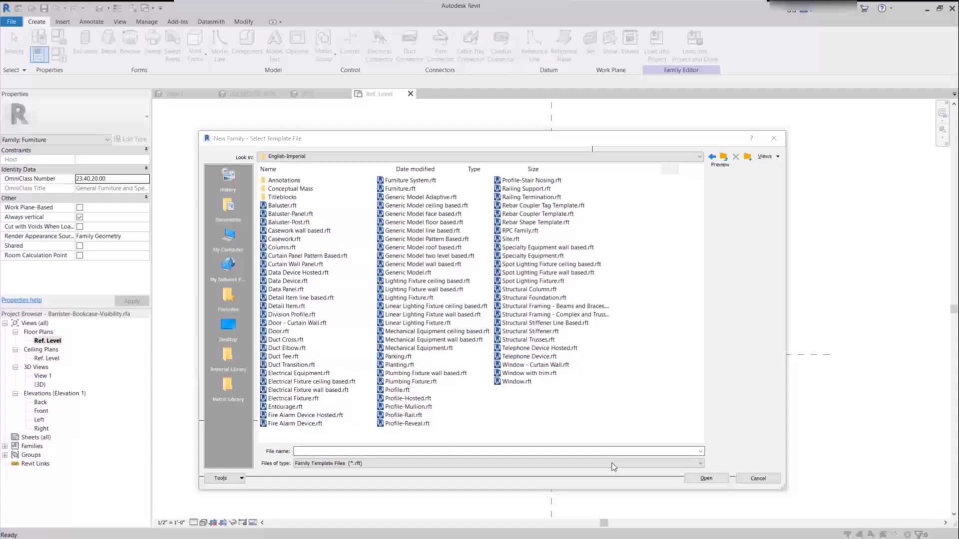
Step: Cancel the new family template selection and switch the bookcase family to its 3'-0" x 6'-0" type
click(757, 479)
click(557, 184)
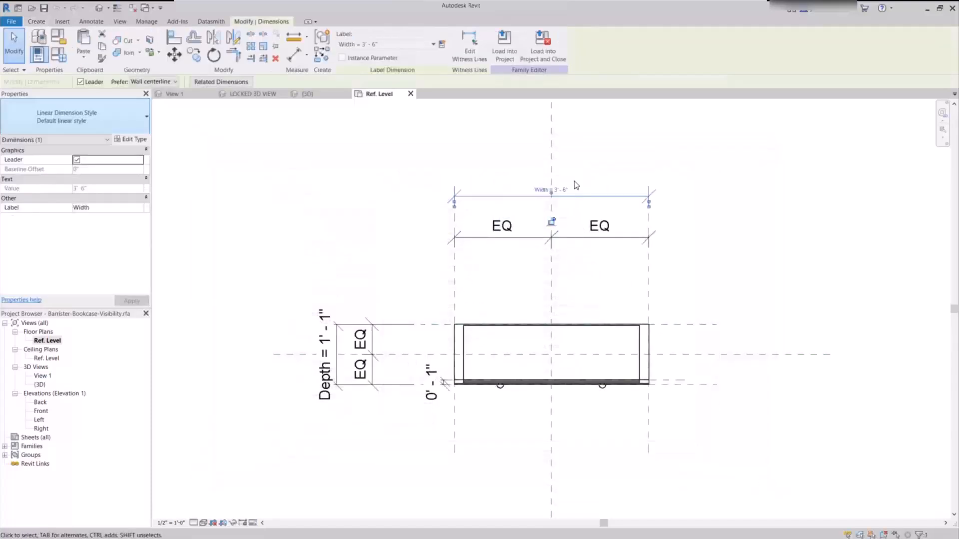
click(383, 262)
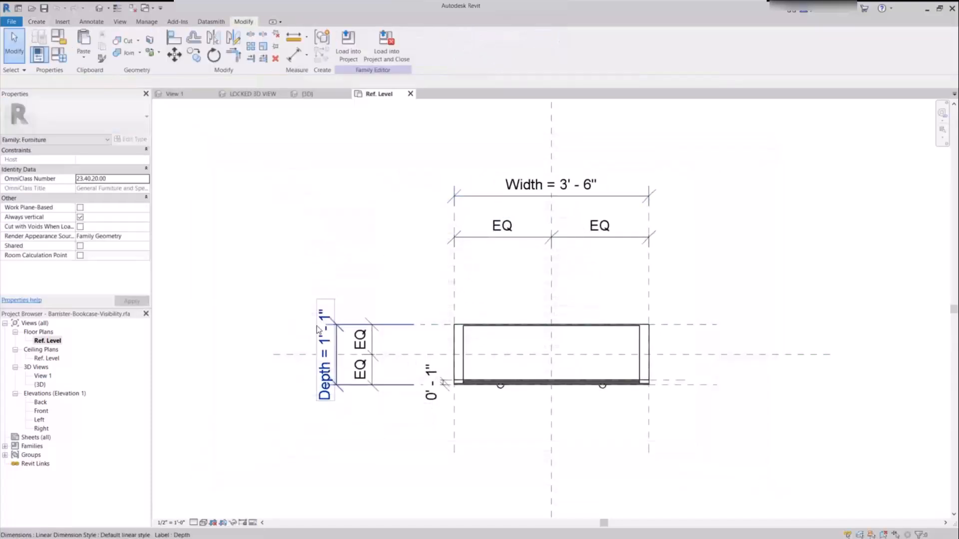
click(59, 53)
click(506, 163)
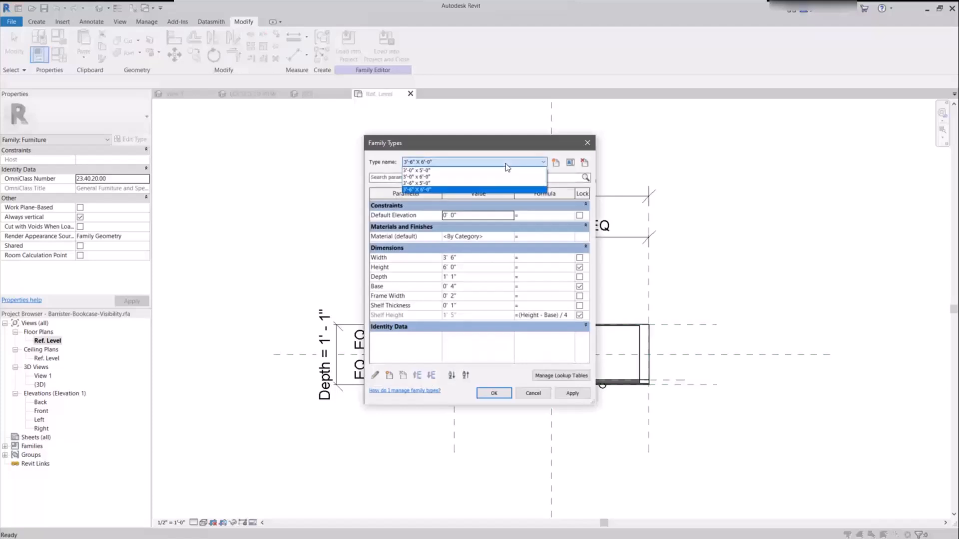
click(432, 178)
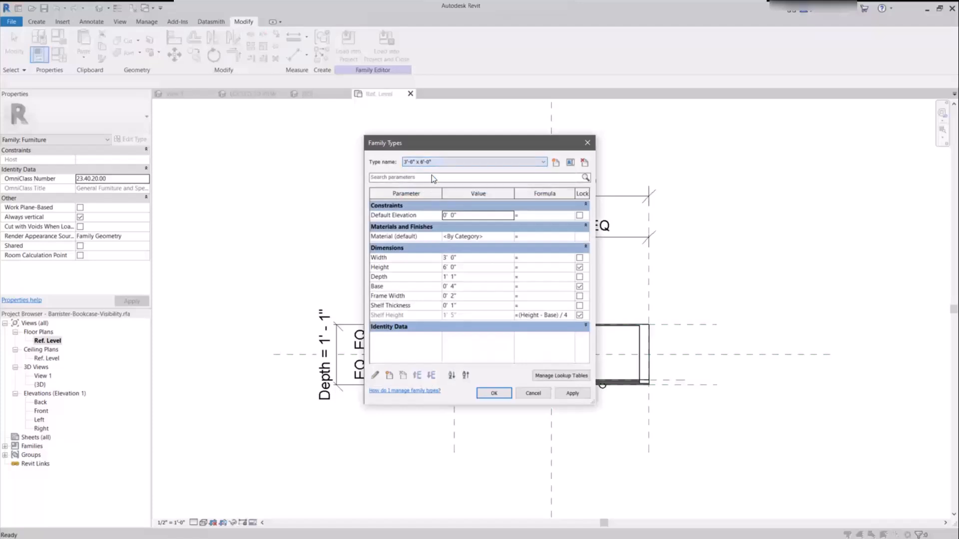
click(491, 393)
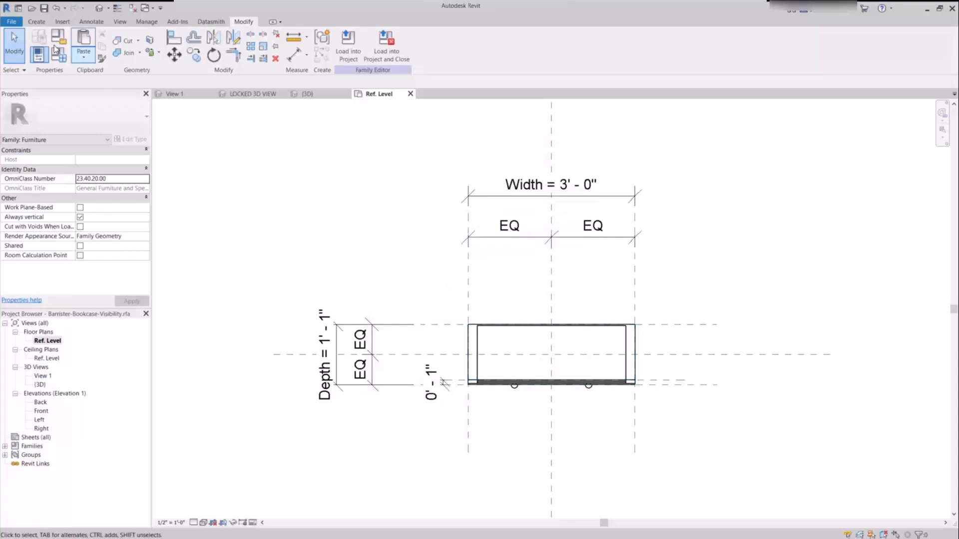
Step: Select the 3'-6" X 6'-0" type for the bookcase family
click(58, 59)
click(460, 165)
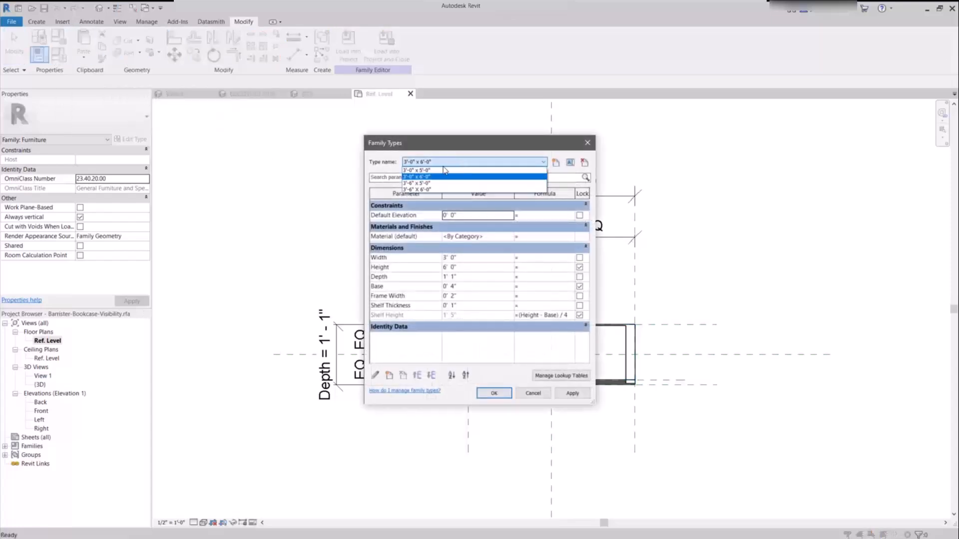
click(439, 190)
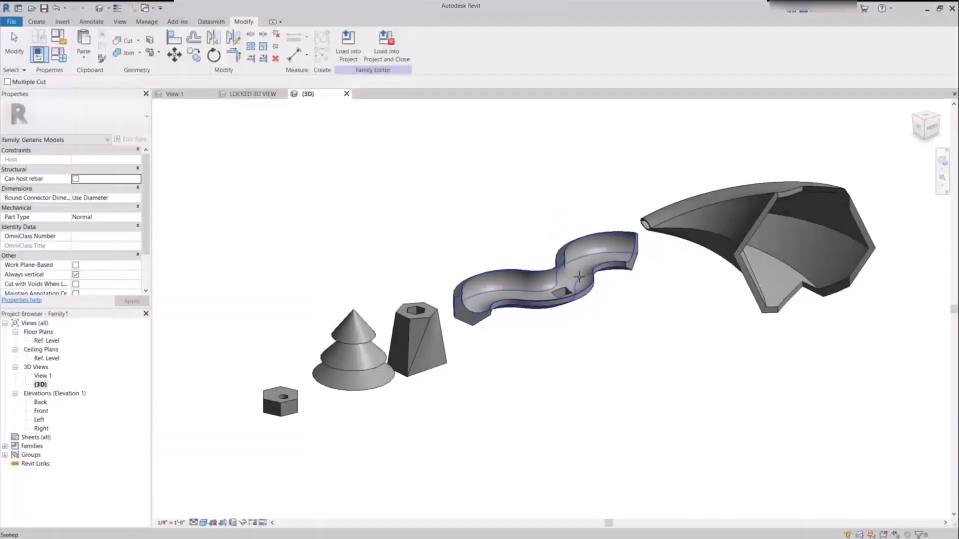
Step: Examine the row of solid forms and their void cuts in 3D, from the hexagonal extrusion to the swept blend
scroll(551, 347, up, 5)
scroll(552, 346, down, 5)
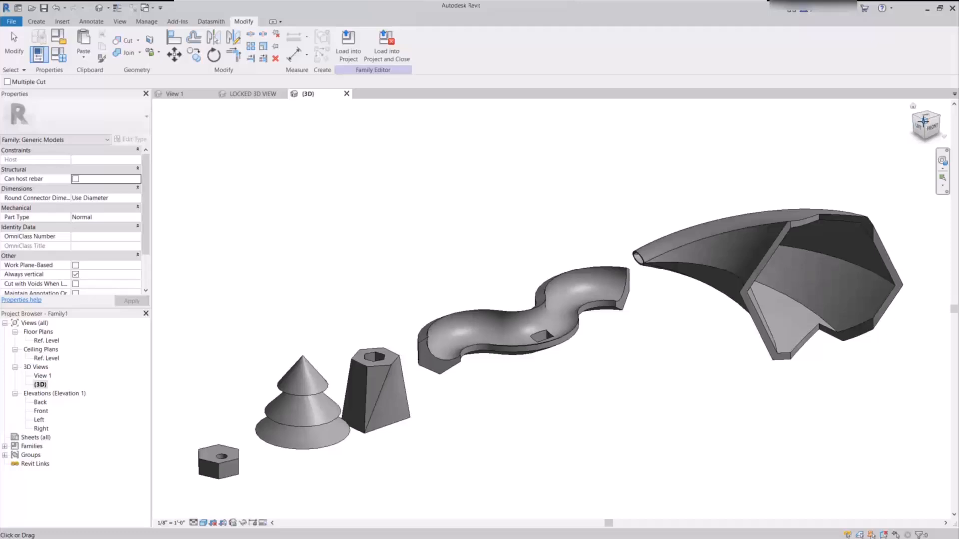
drag(923, 121, 901, 159)
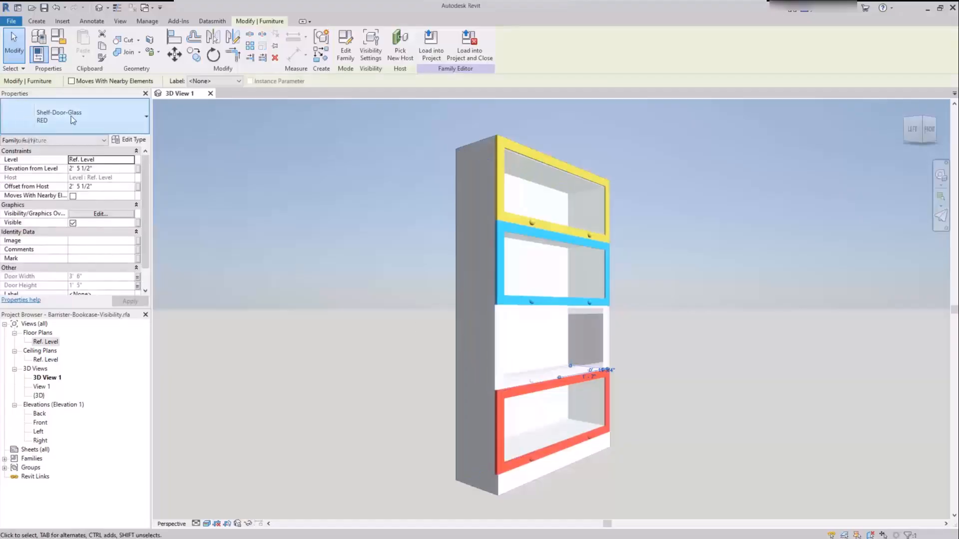
Step: Change the bookcase's third glass door from the top to the Shelf-Door-Glass YELLOW type
click(71, 116)
click(36, 210)
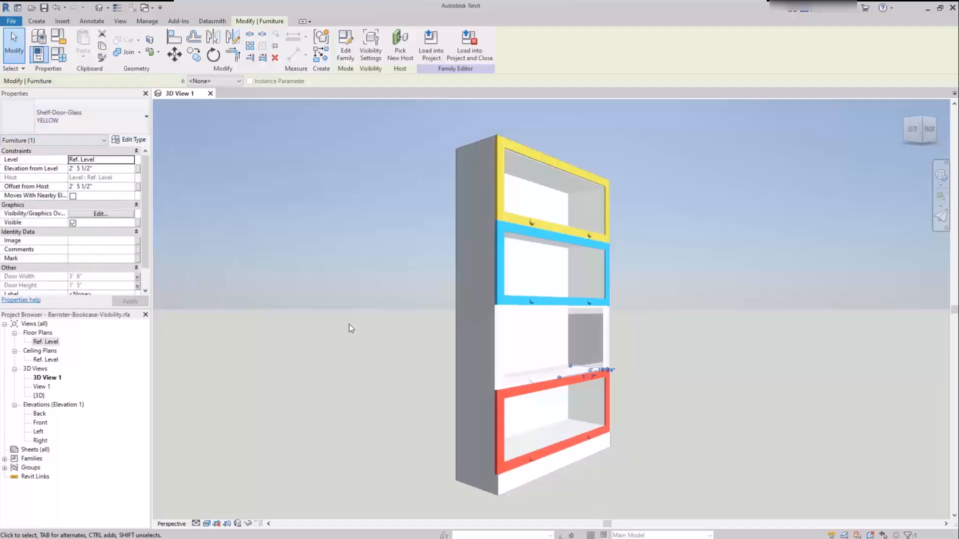
click(351, 328)
Step: Change the bookcase's top glass door to the blue type and open the type choices for the second door from the top
click(499, 190)
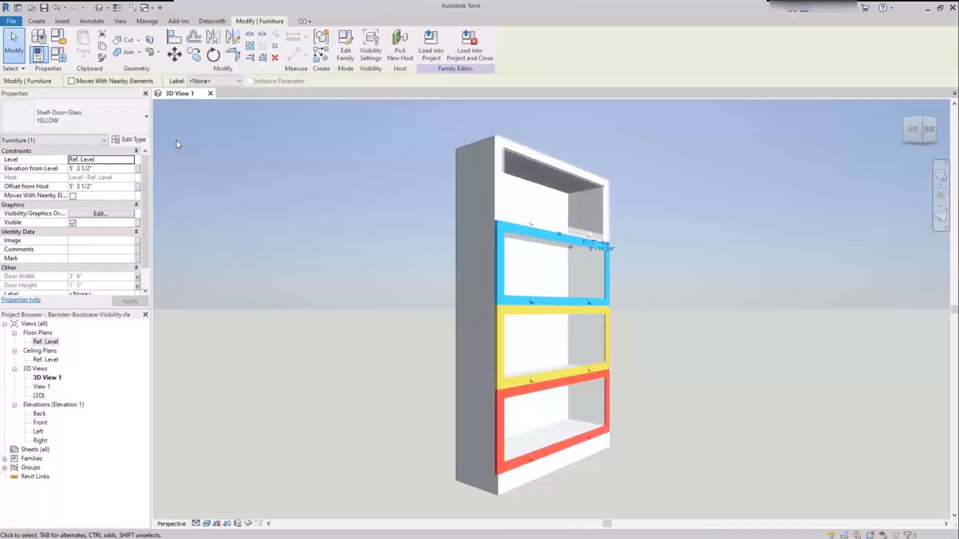
click(79, 116)
click(35, 212)
click(353, 295)
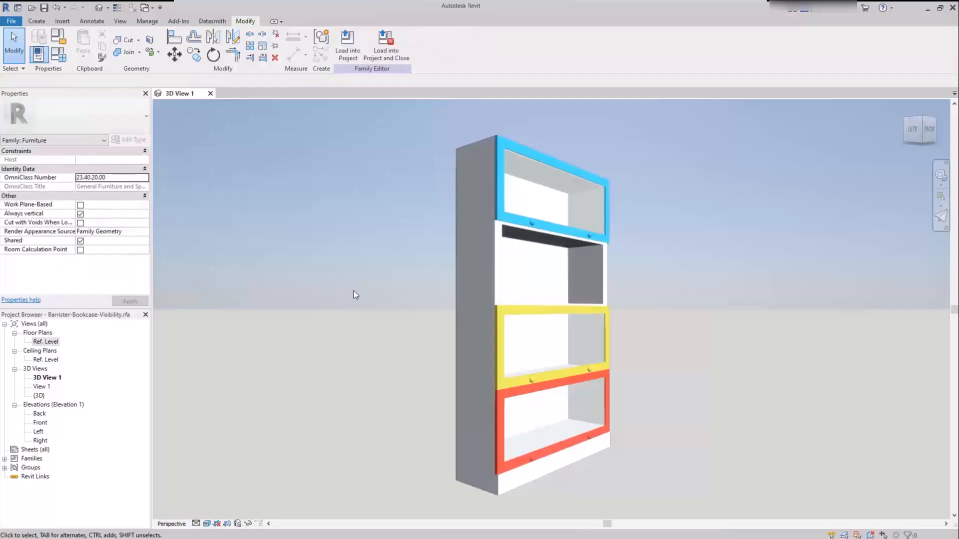
click(494, 295)
click(100, 120)
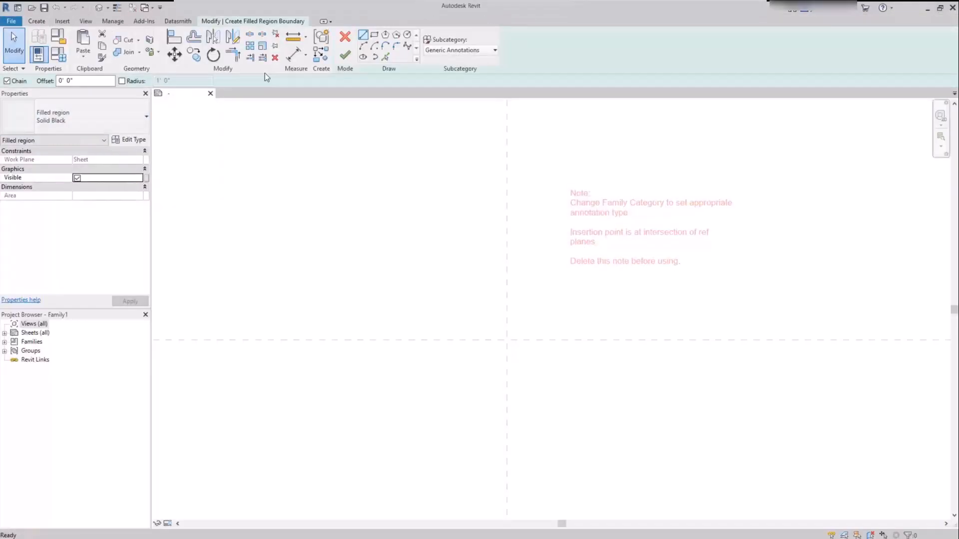
Step: Sketch the arrow's upper half with chained arcs from the tip on the horizontal reference plane, closing the tail with an inward arc
click(363, 46)
click(636, 340)
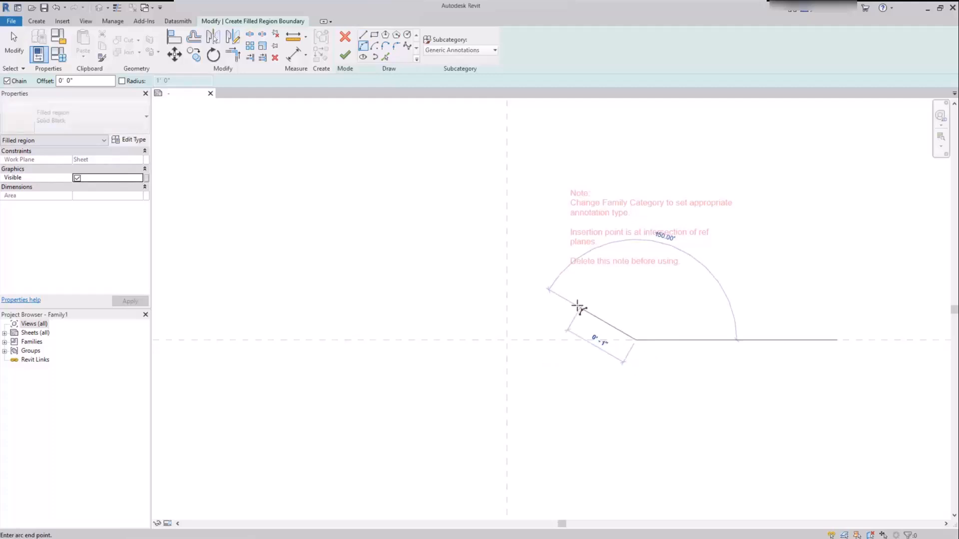
click(574, 299)
click(600, 327)
click(572, 332)
click(574, 324)
click(345, 307)
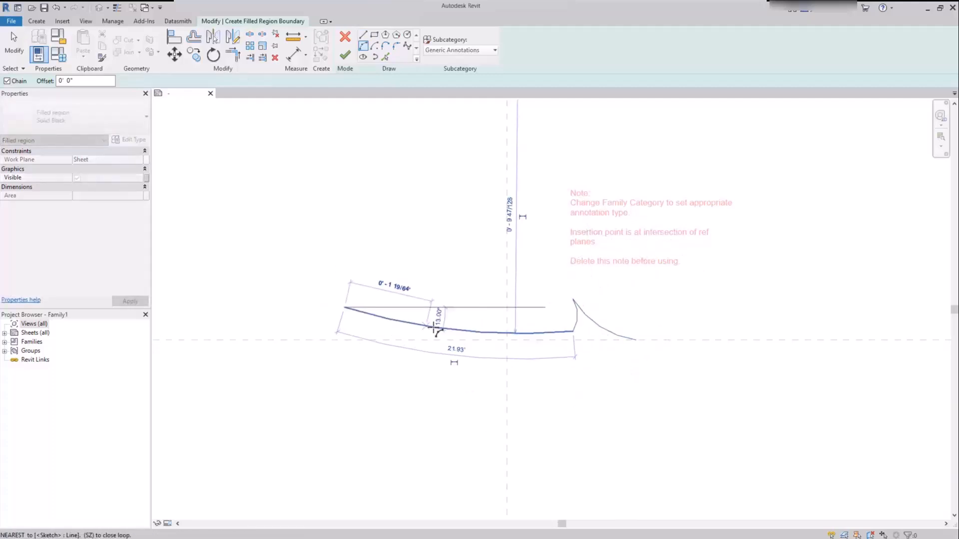
click(436, 329)
click(346, 371)
click(369, 340)
Step: Mirror the arrow's upper curves about the horizontal reference plane to complete the filled region boundary
key(Escape)
key(Escape)
drag(273, 248, 666, 363)
key(m)
key(m)
click(682, 341)
key(Escape)
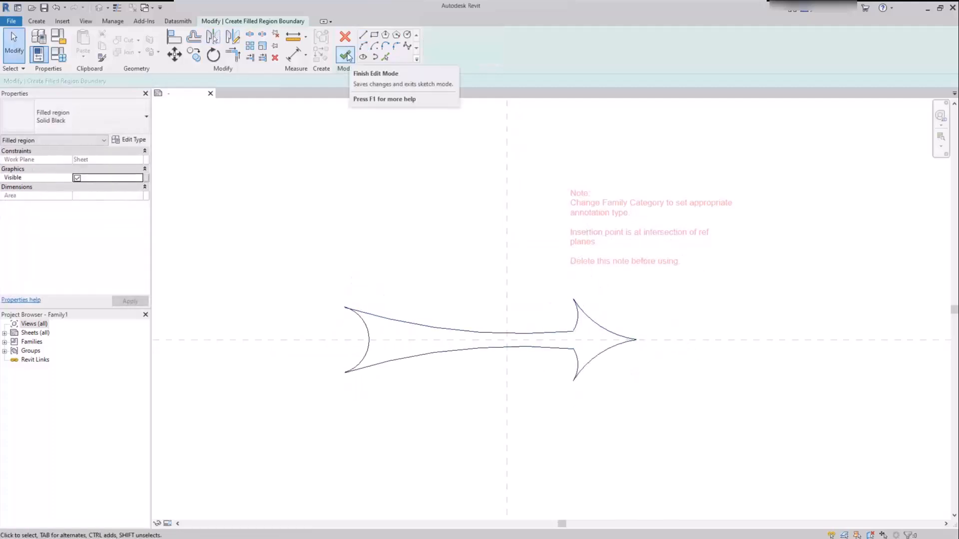
Step: Finish the Solid Black arrow filled region and delete the template's instruction note
click(345, 56)
click(436, 276)
click(636, 227)
key(Delete)
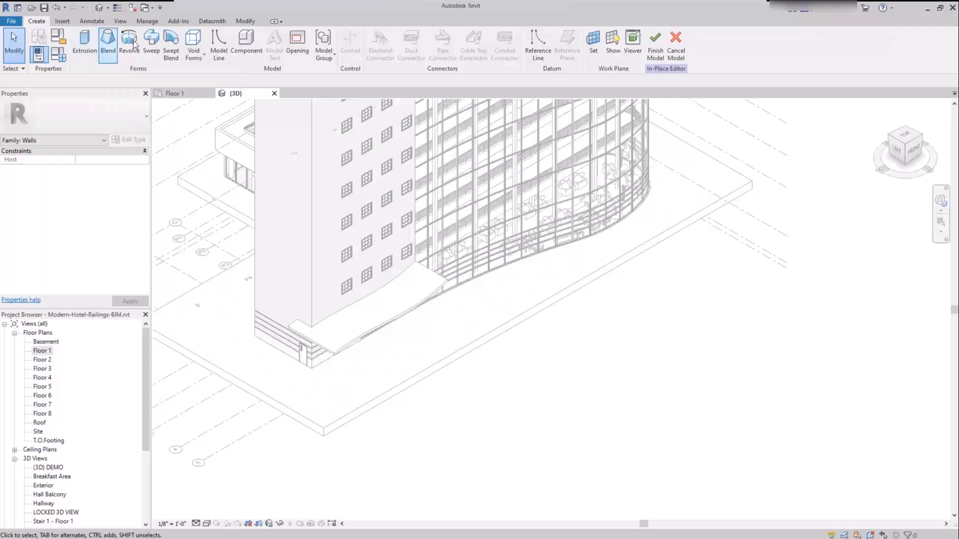
Step: Start a Blend for the in-place wall and sketch a long, narrow rectangular base boundary in front of the hotel slab
click(108, 44)
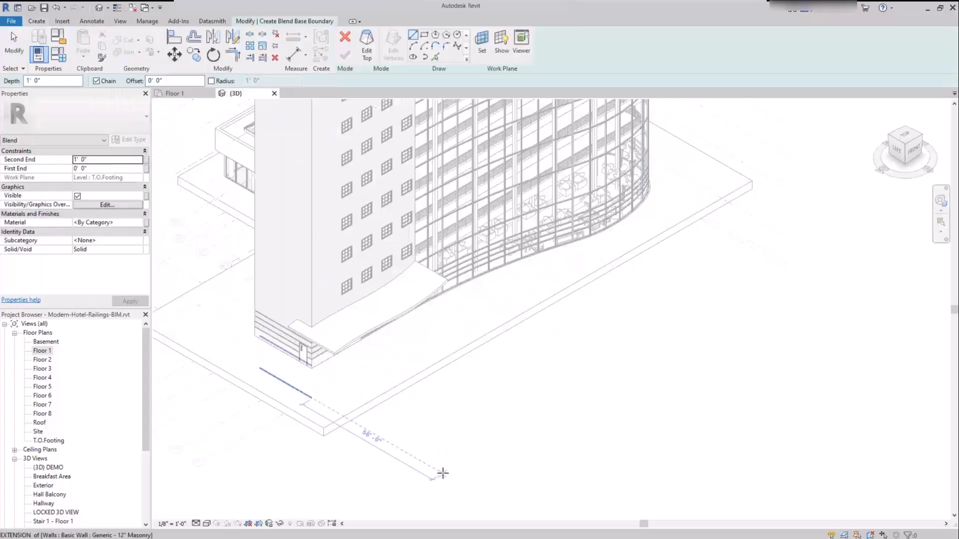
click(424, 34)
click(460, 465)
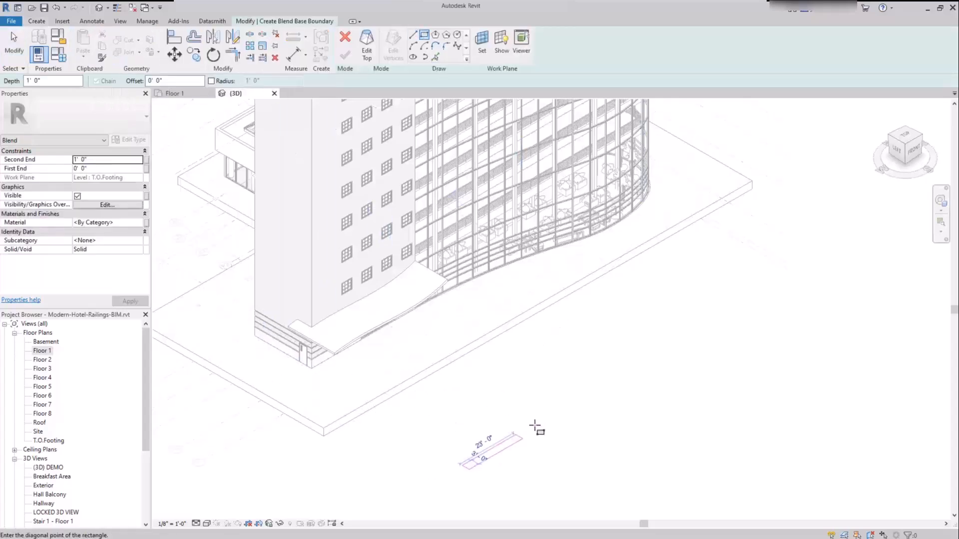
click(543, 416)
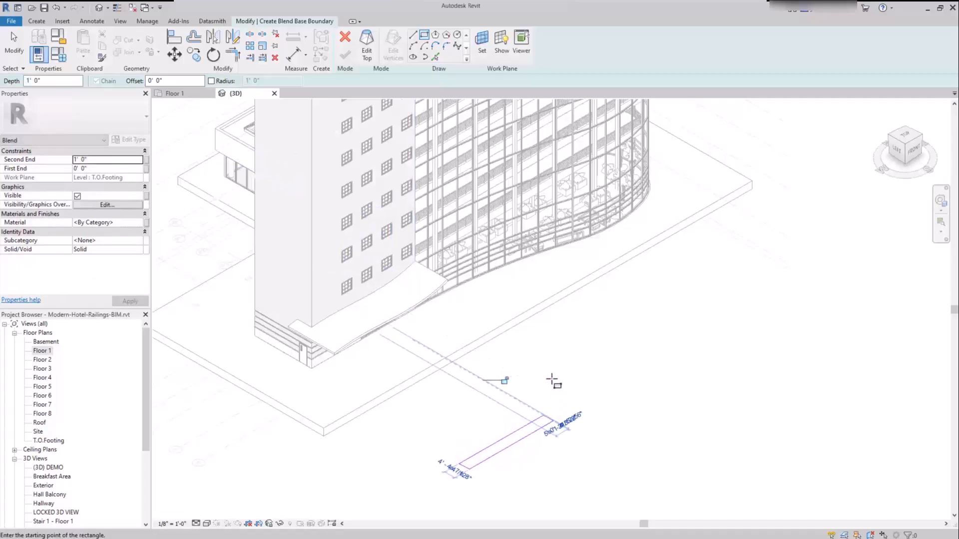
key(Escape)
key(Escape)
Step: Sketch the blend's top boundary as a larger rectangle surrounding the base rectangle
click(367, 47)
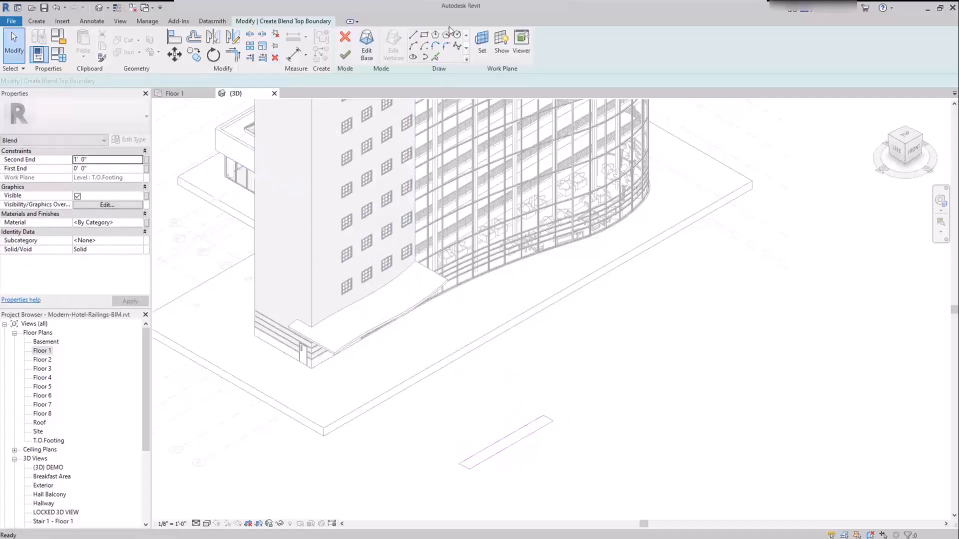
click(424, 35)
click(444, 472)
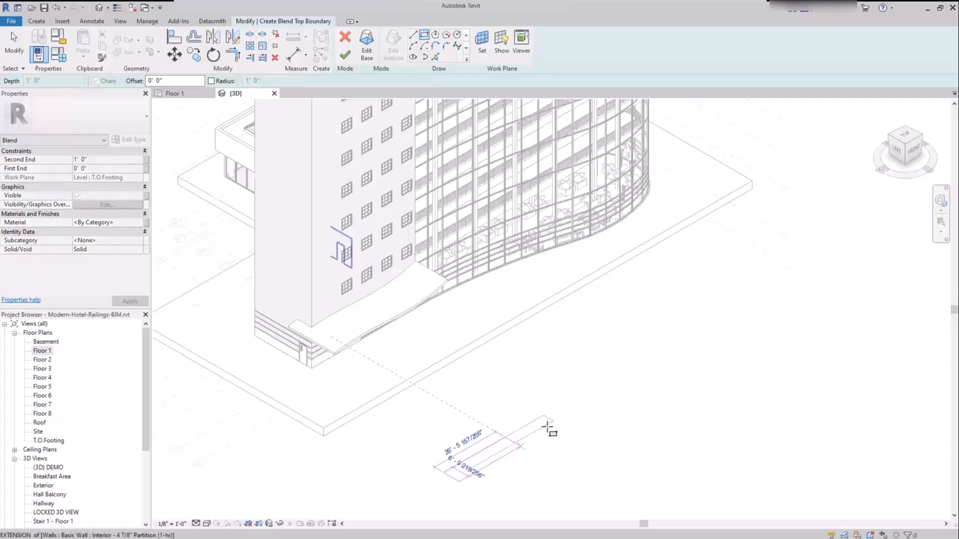
click(563, 419)
key(Escape)
key(Escape)
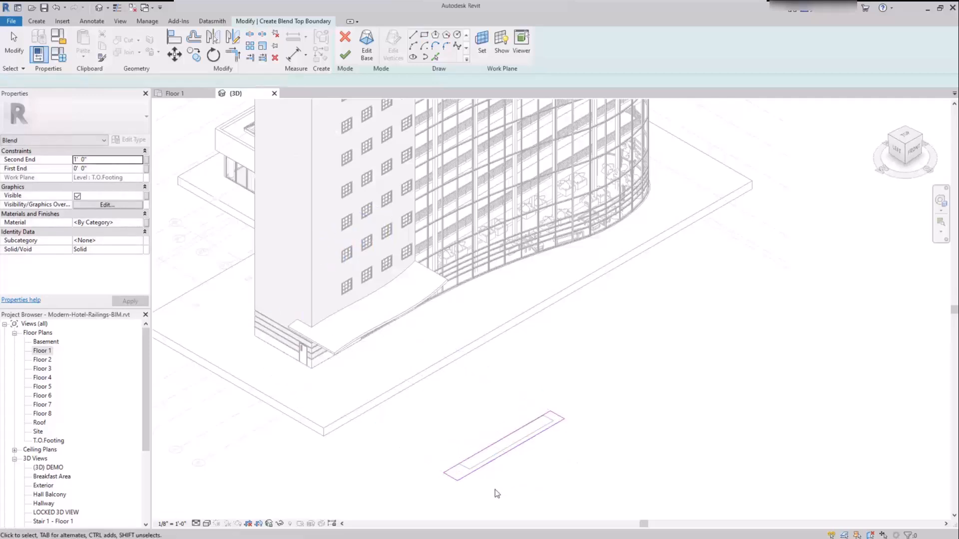
Step: Complete the blend with a depth of 20' and finish the in-place wall model
drag(463, 486, 451, 475)
key(Escape)
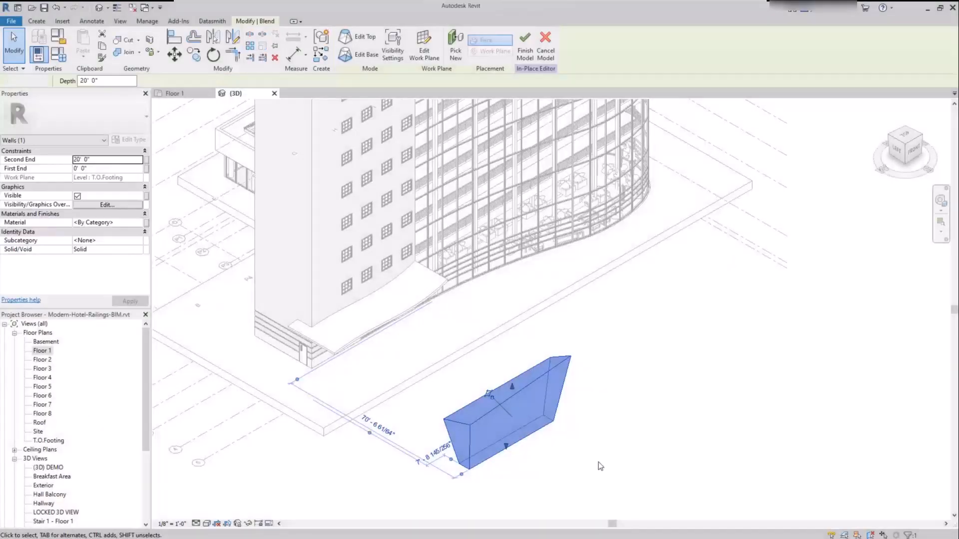
key(Escape)
click(36, 23)
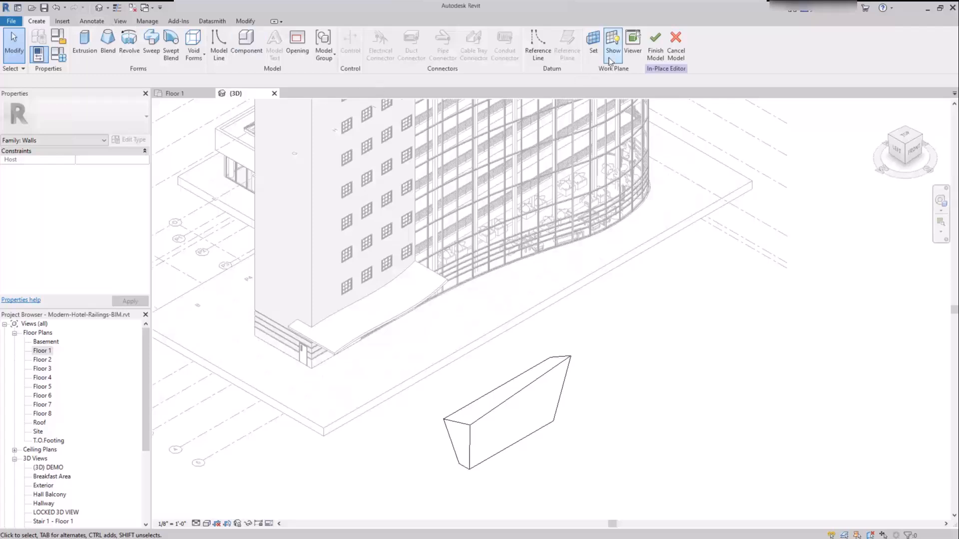
click(654, 52)
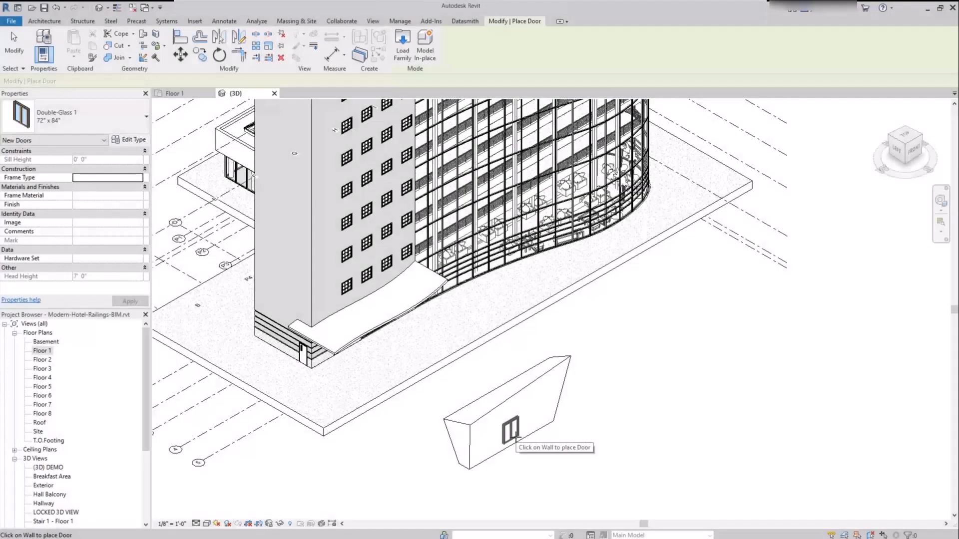
Step: Place a Double-Glass 1 72" x 84" door in the custom slanted wall and select the wall
click(514, 437)
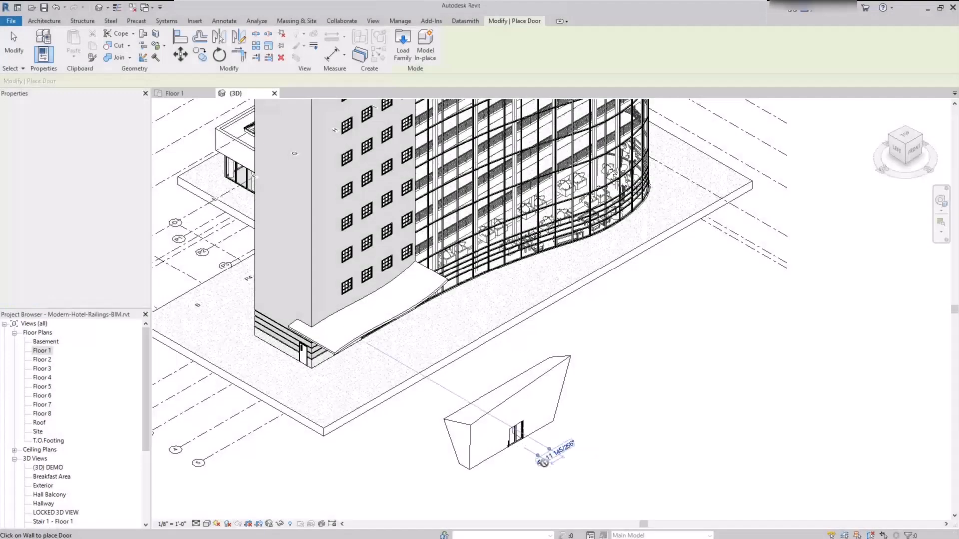
key(Escape)
key(Escape)
scroll(539, 469, up, 5)
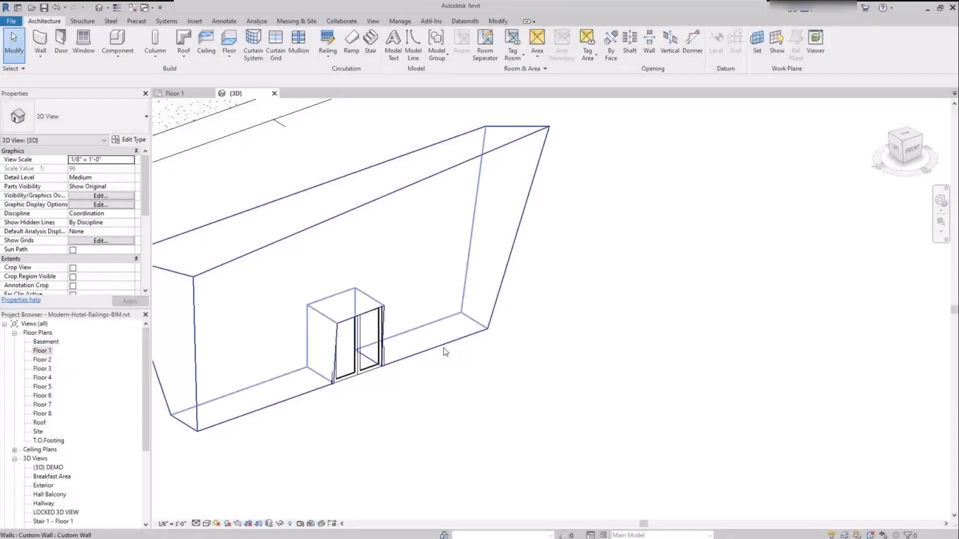
click(445, 351)
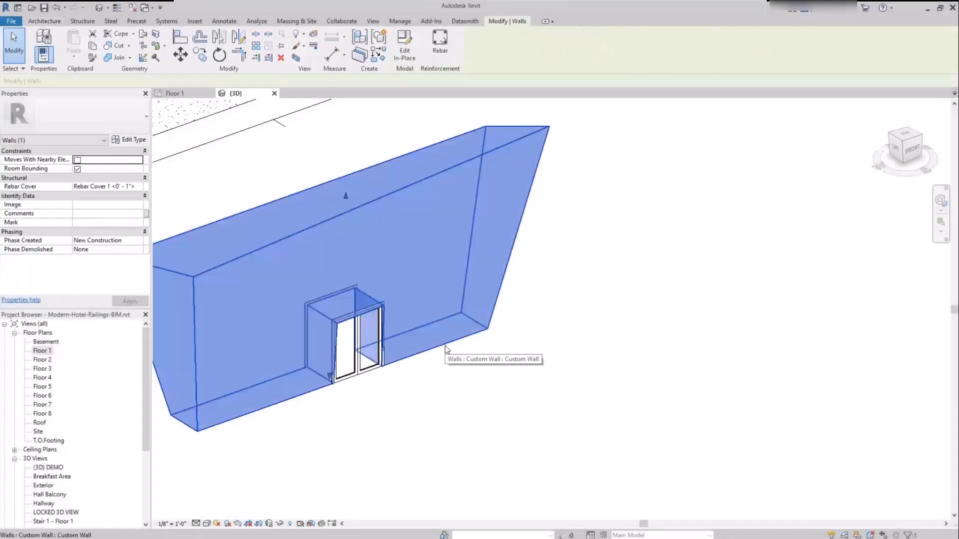
Step: Examine the custom slanted wall and its door opening from the front and back, checking how the door sits in the wall
shift+middle_drag(443, 352, 684, 338)
click(615, 383)
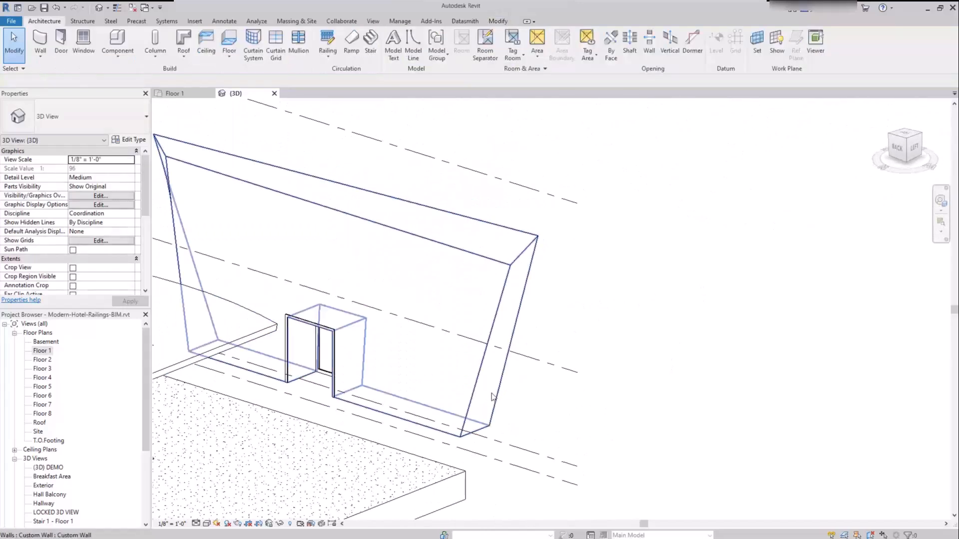
click(334, 389)
click(671, 424)
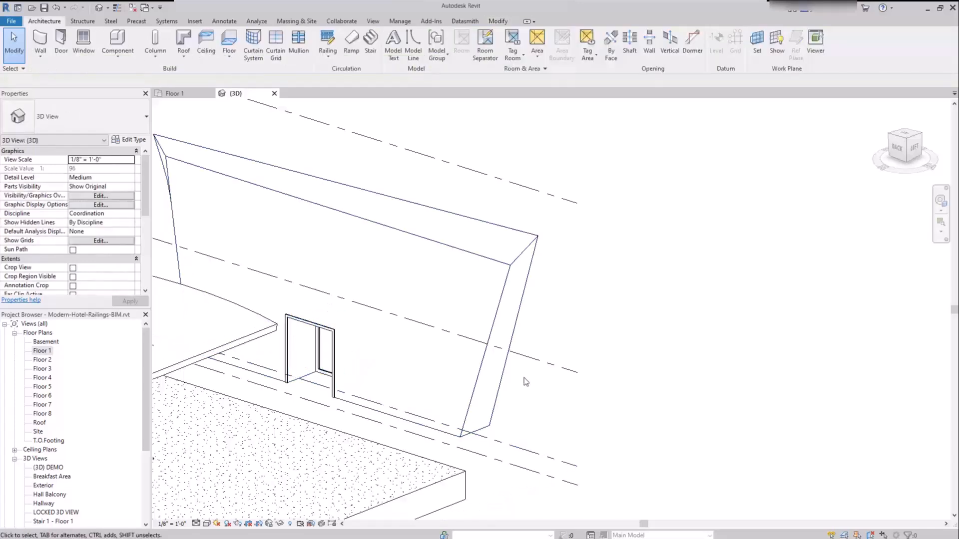
click(478, 382)
shift+middle_drag(704, 400, 480, 398)
click(479, 398)
click(456, 358)
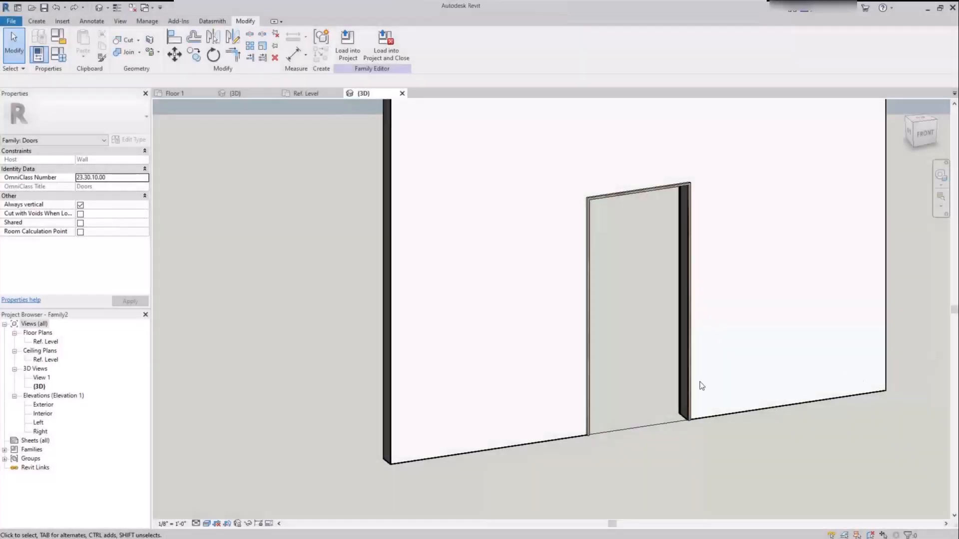
Step: Open the trim sweep around the door family's opening for editing, select its profile, and show the available profile choices
click(590, 375)
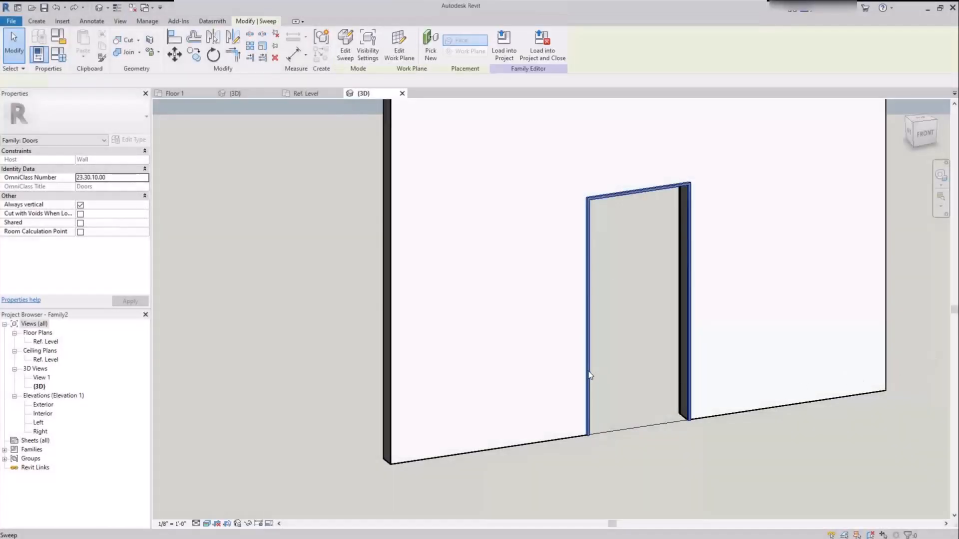
click(344, 49)
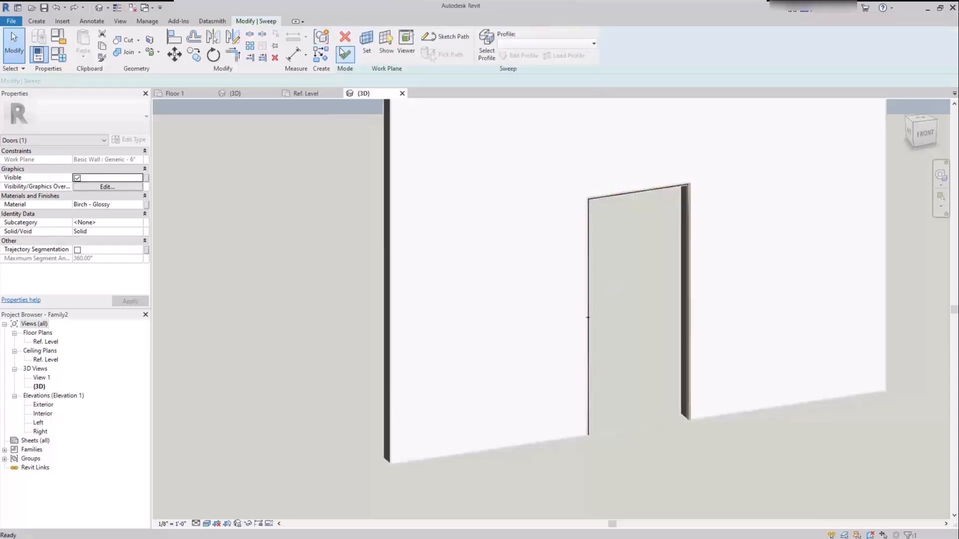
click(487, 48)
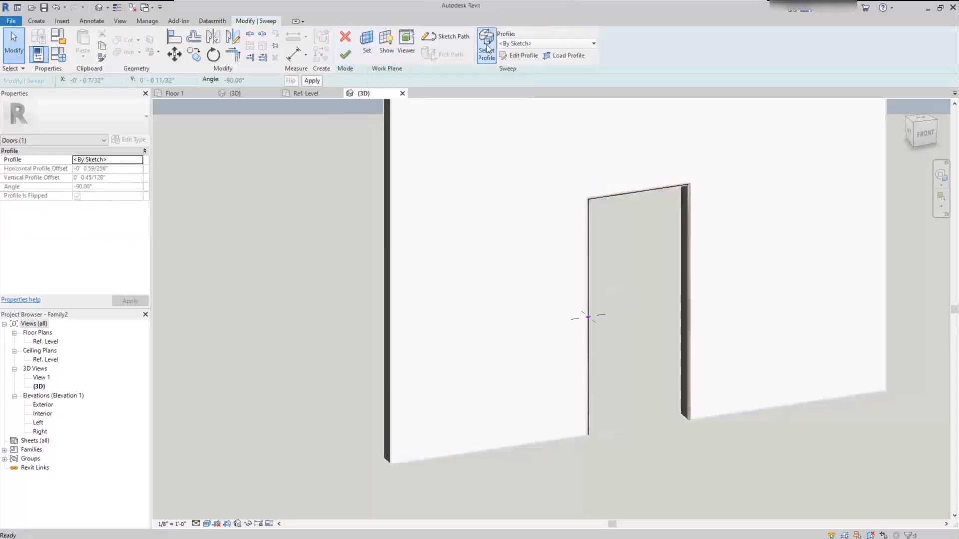
click(590, 44)
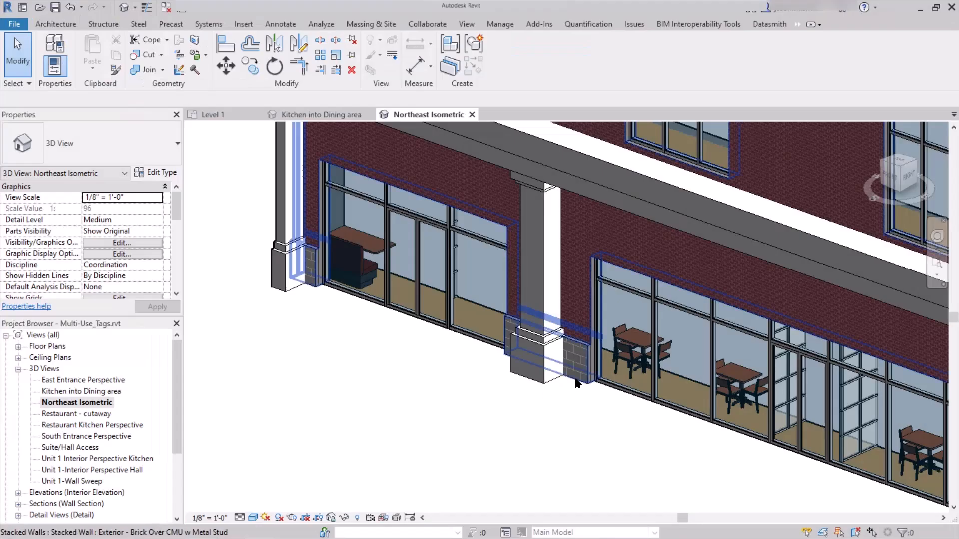
Step: In the exterior brick-over-CMU stacked wall's assembly, insert an E - Column Wrap segment at the top with a 0' 4" offset
click(577, 384)
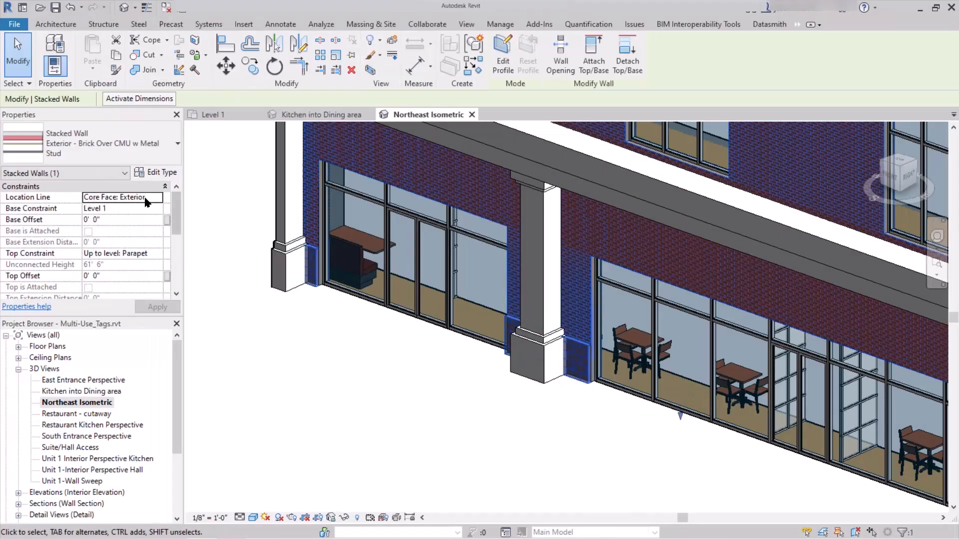
click(156, 174)
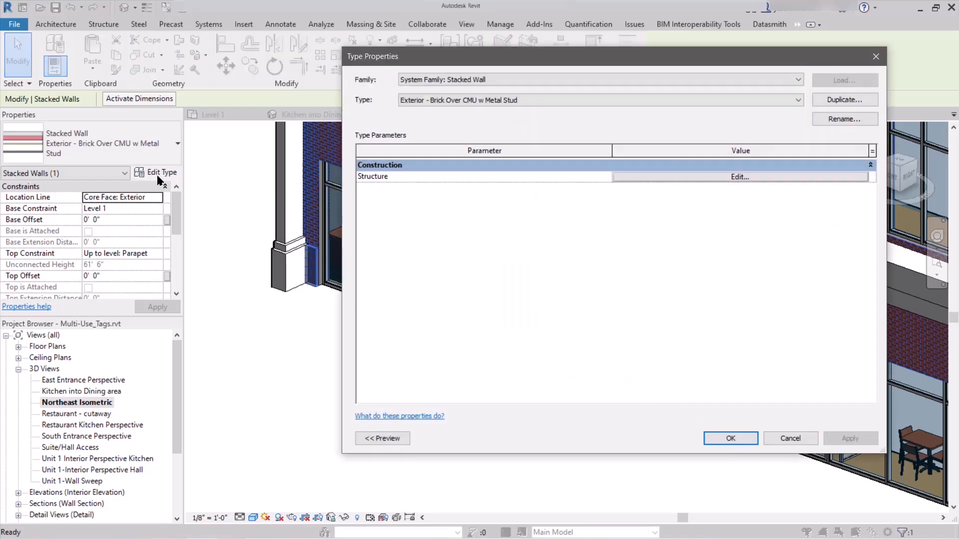
click(719, 179)
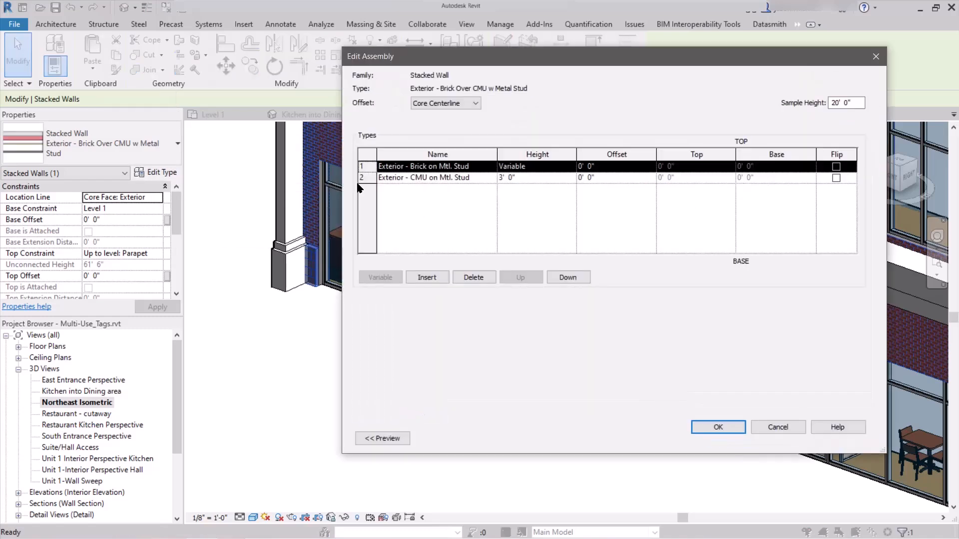
click(427, 277)
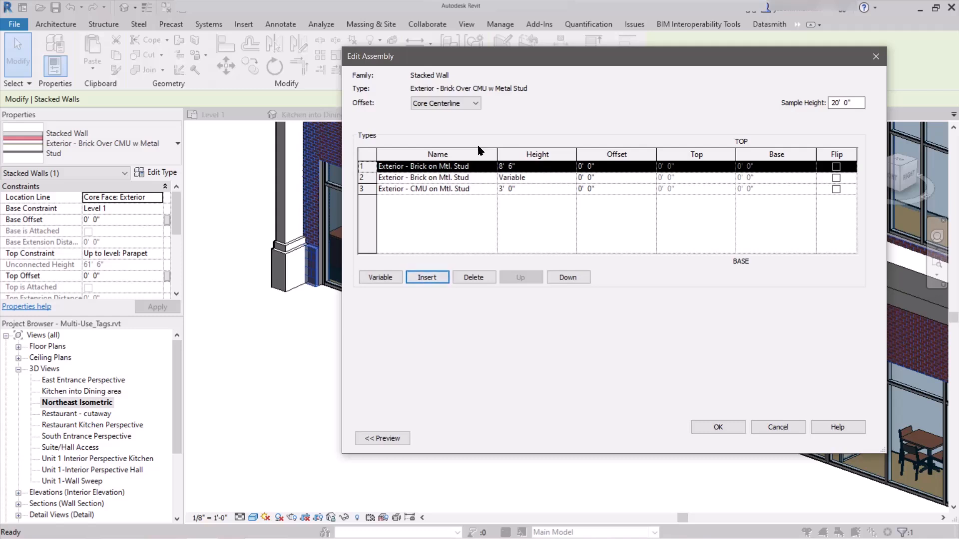
click(491, 168)
scroll(452, 188, up, 2)
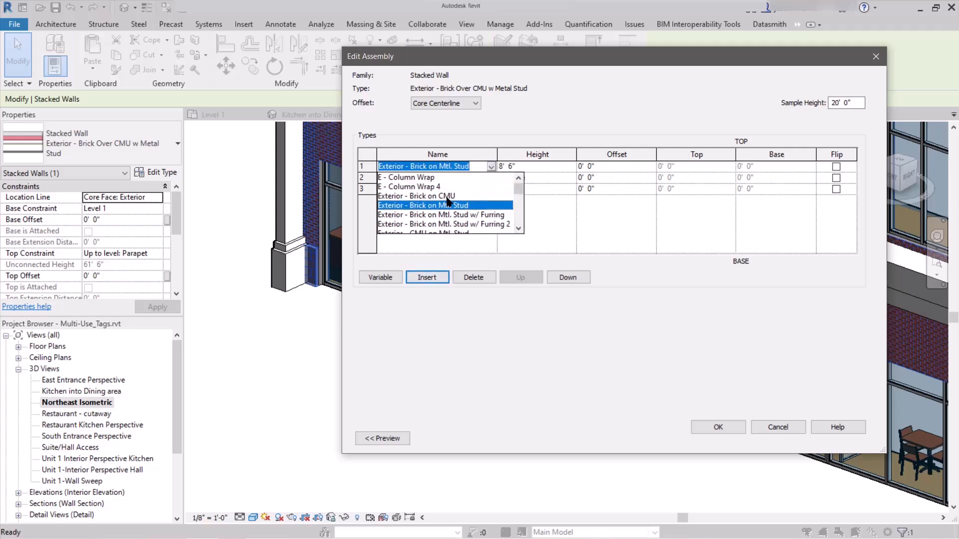
click(425, 179)
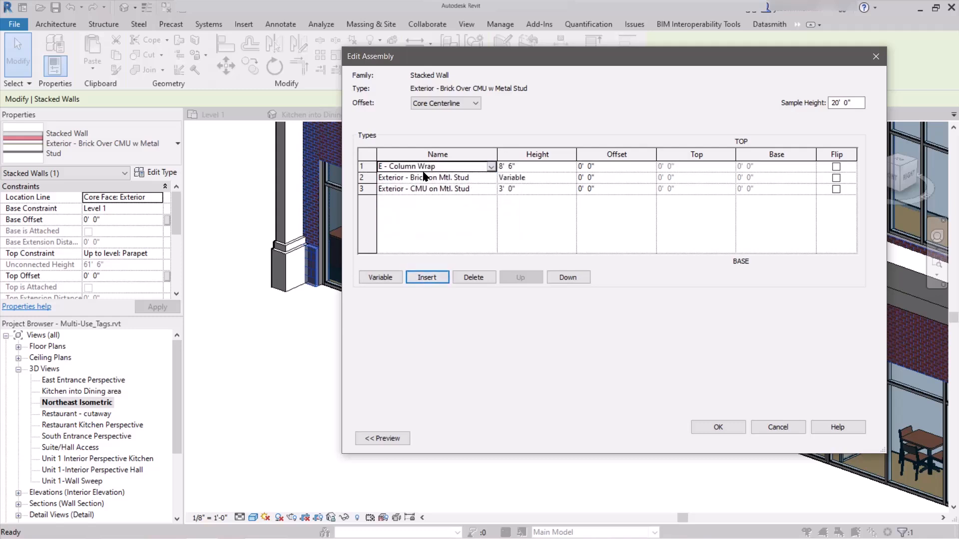
click(603, 166)
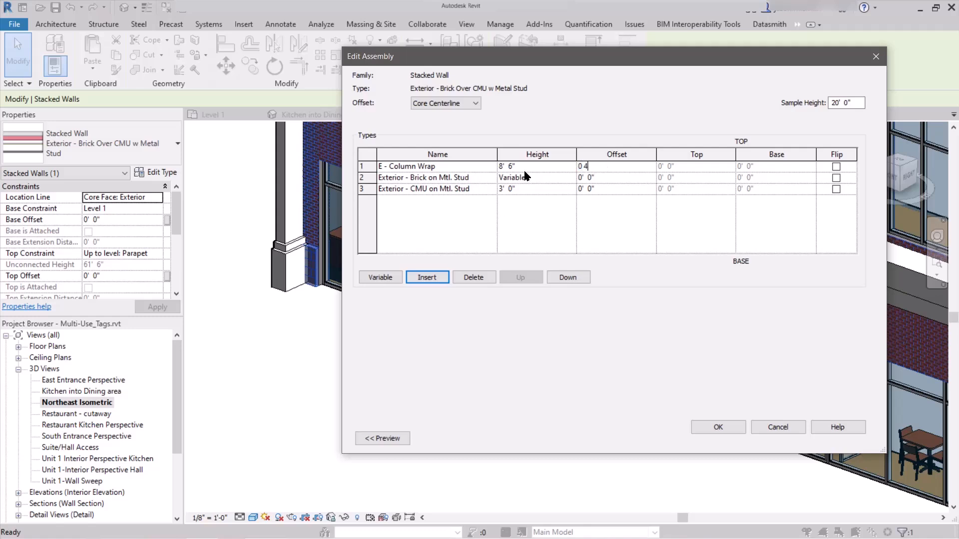
Step: Insert another segment above the column wrap, assign it Exterior - Brick on Mtl. Stud, and make its height variable
click(366, 168)
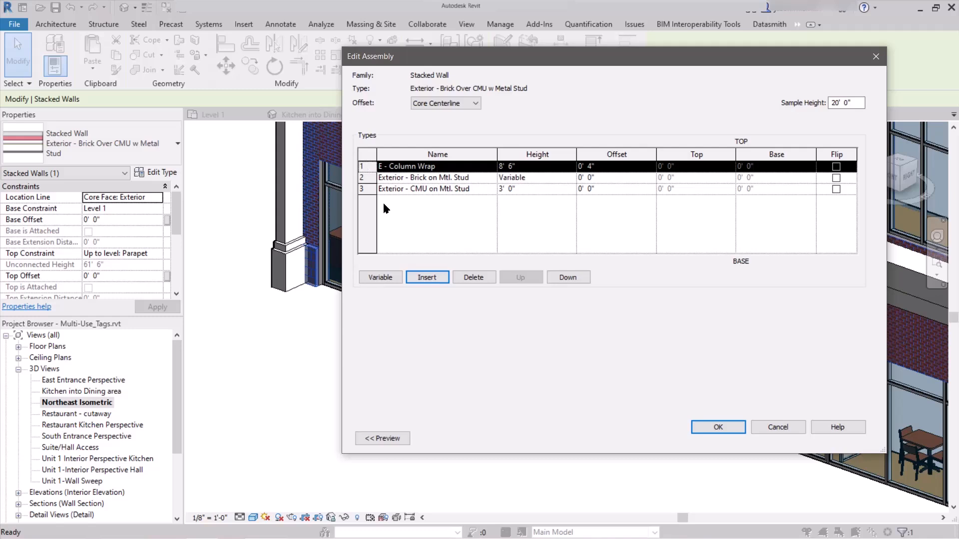
click(426, 277)
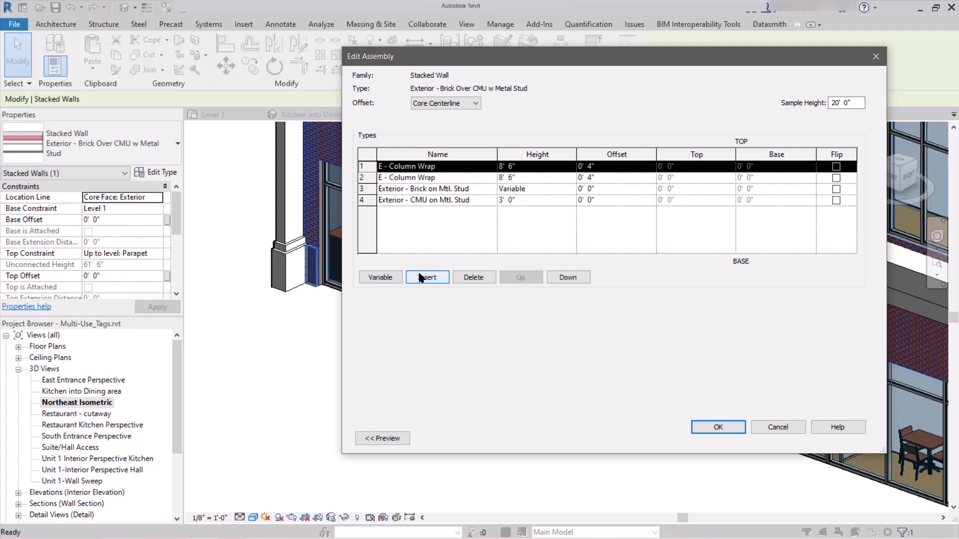
click(490, 167)
click(459, 207)
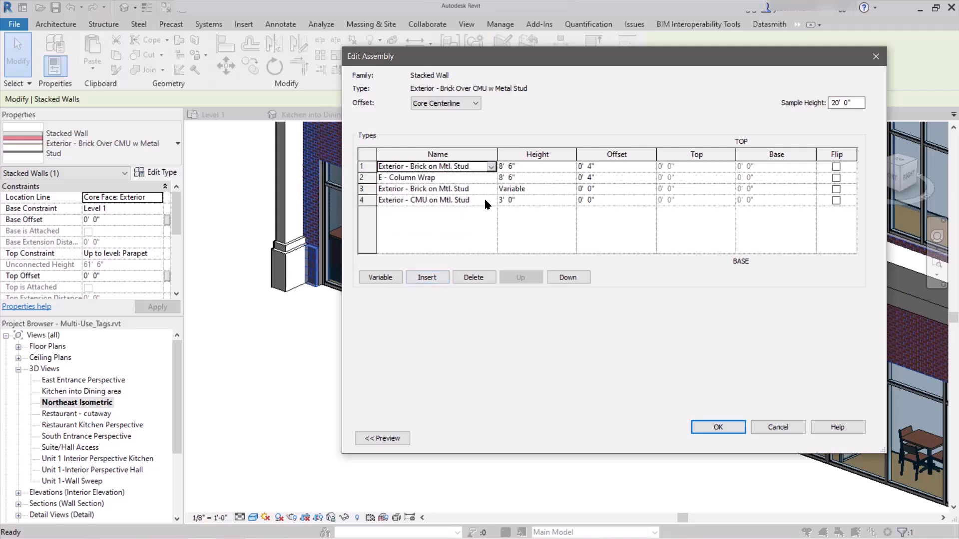
click(387, 276)
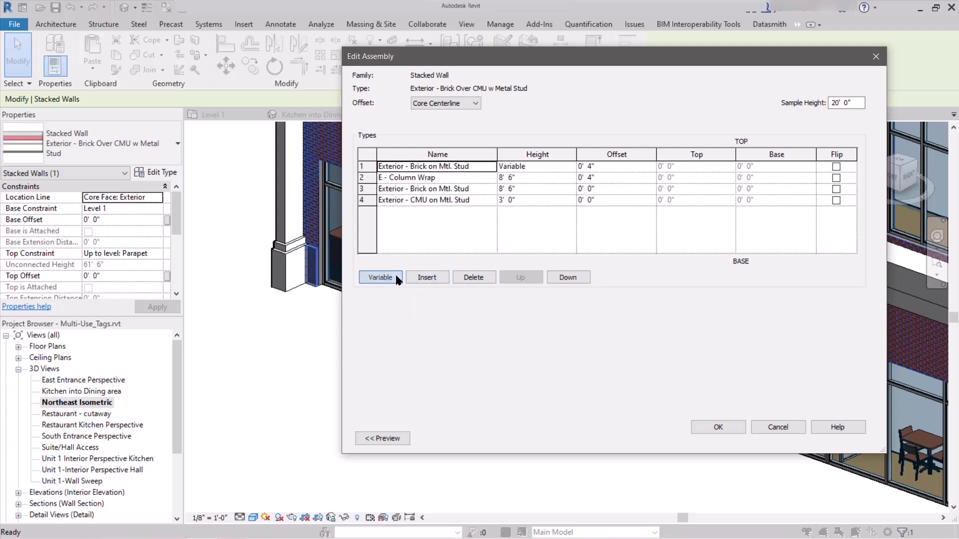
Step: Set the lower brick segment's height to 6' 0" and apply the assembly changes to the stacked wall type
click(522, 189)
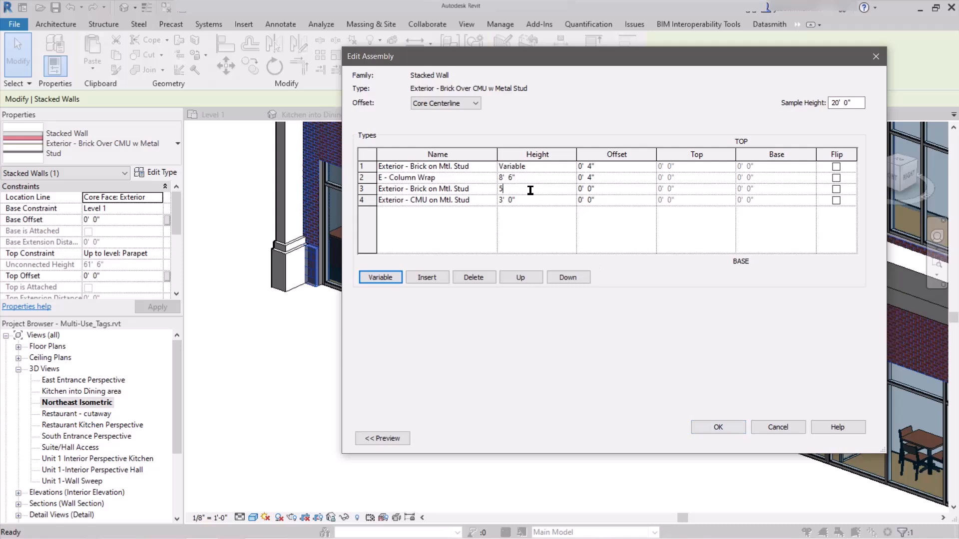
click(527, 189)
click(712, 427)
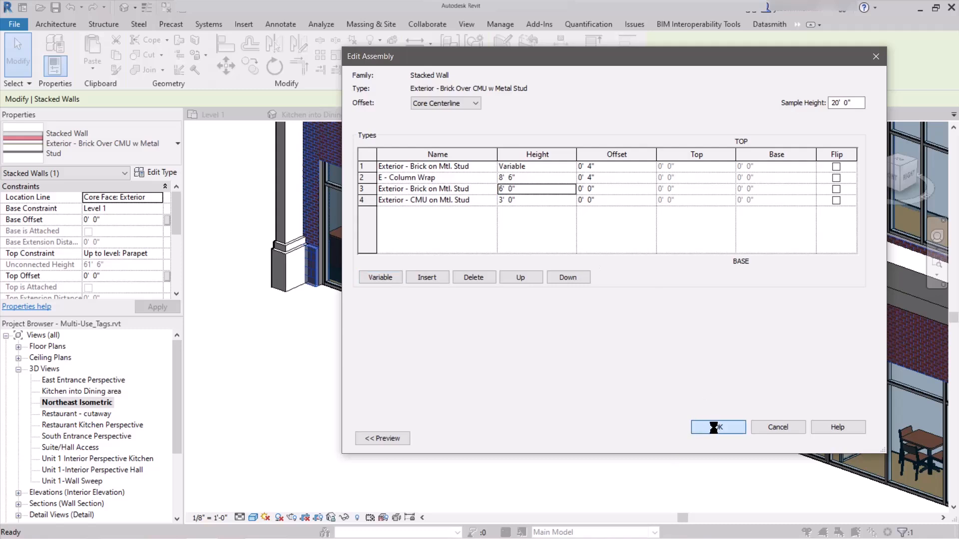
click(714, 435)
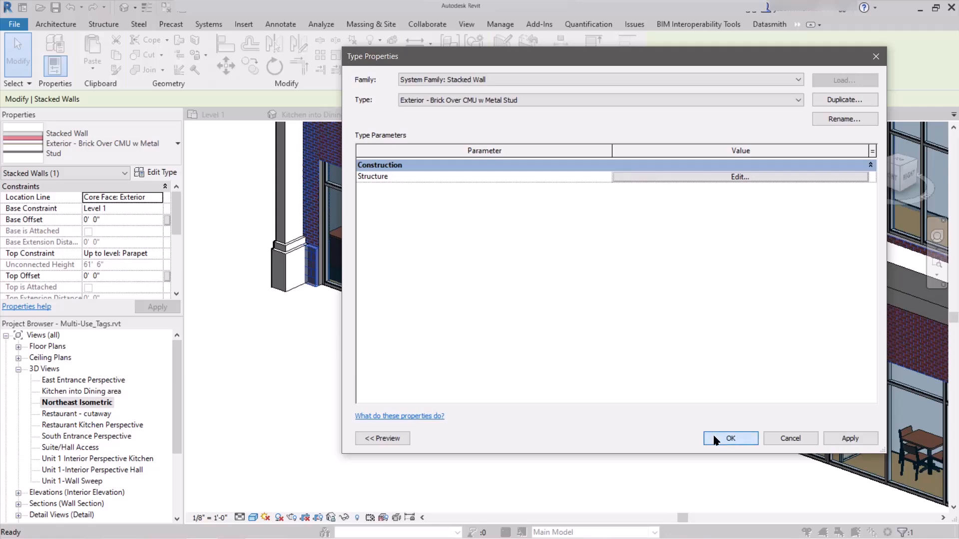
click(536, 439)
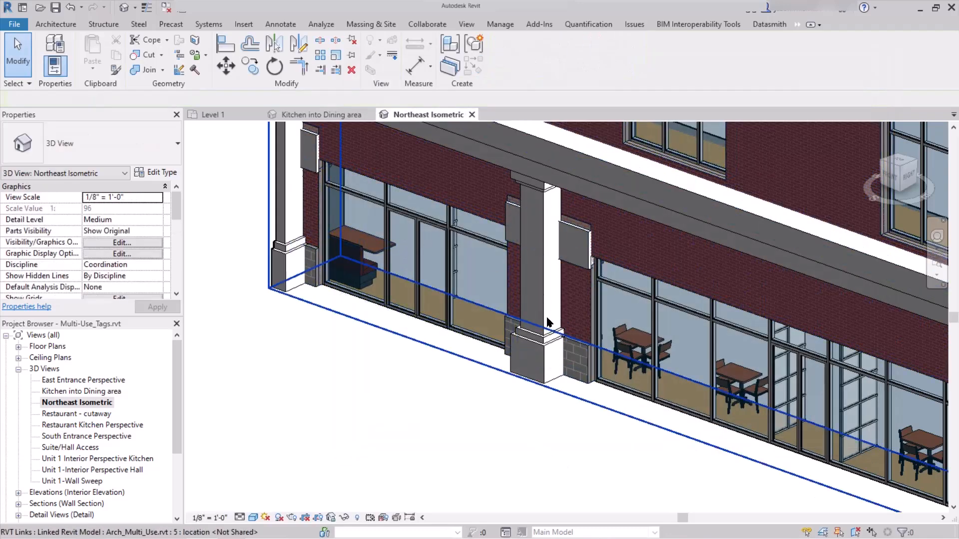
scroll(287, 331, down, 3)
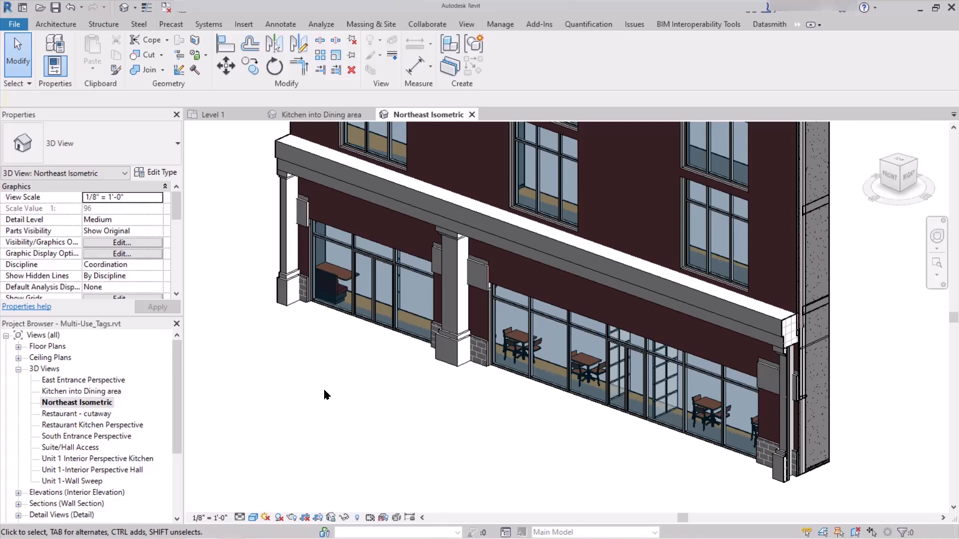